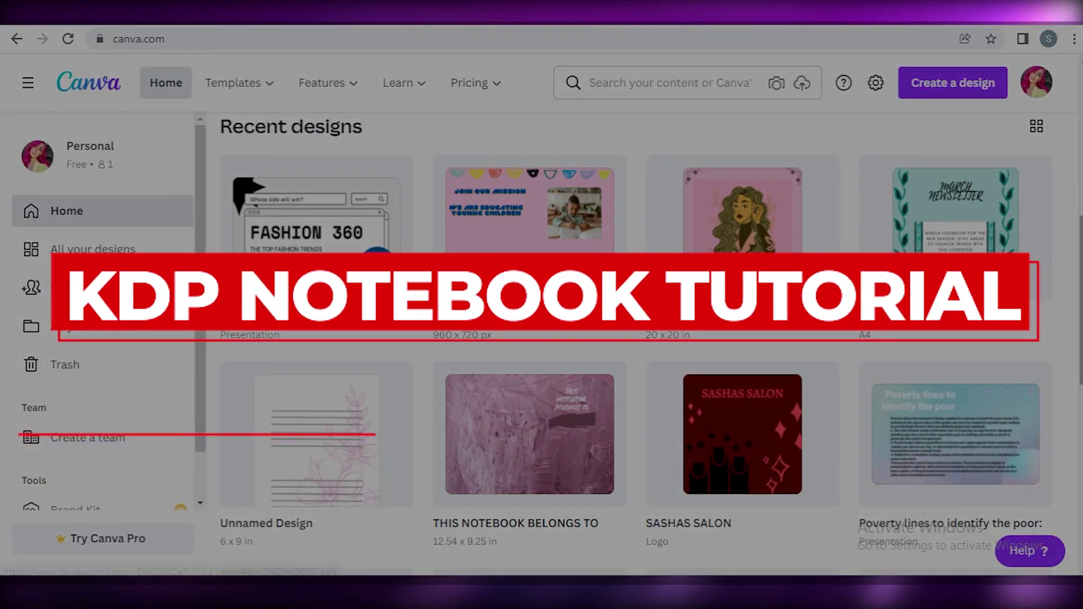
scroll(1041, 430, "up", 6)
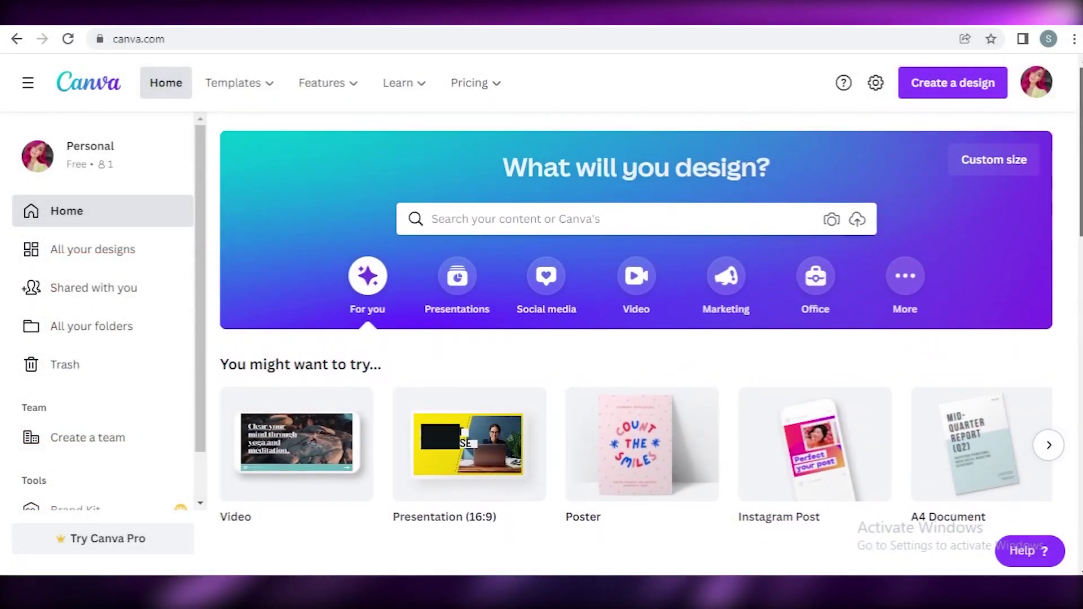
scroll(636, 339, "down", 2)
scroll(637, 338, "up", 1)
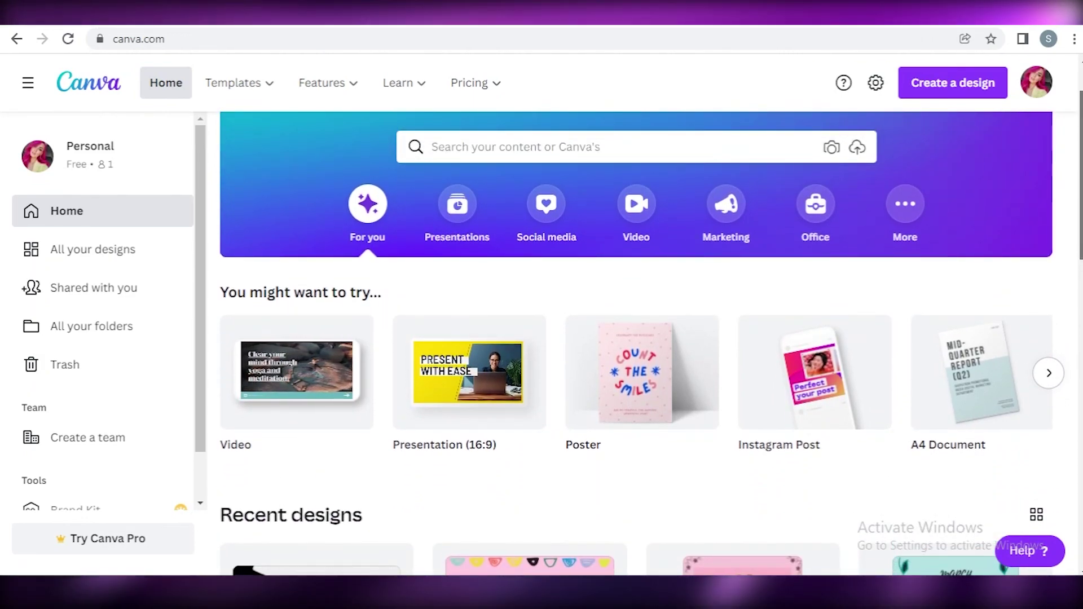
scroll(637, 339, "down", 1)
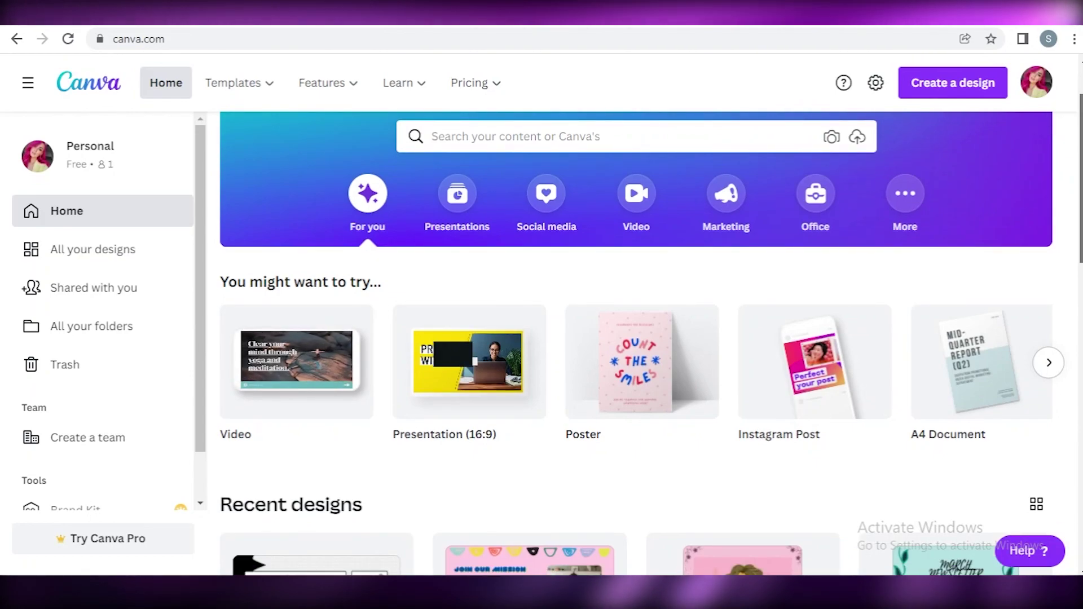
scroll(636, 338, "down", 1)
scroll(637, 338, "down", 5)
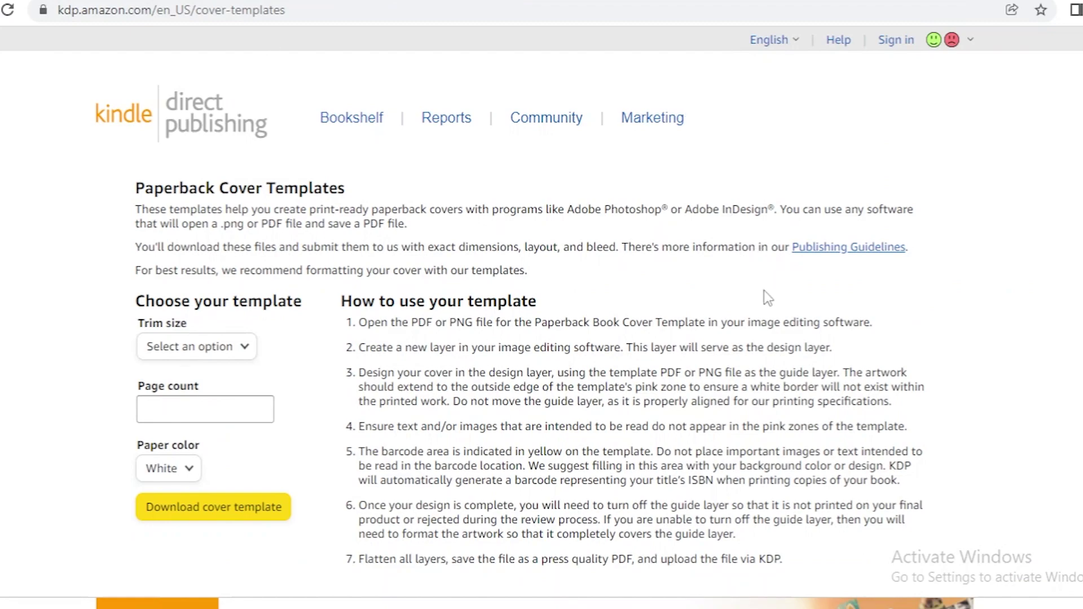
On the KDP cover templates page, download a paperback cover template with 6 x 9 in trim size, 120 pages and white paper
scroll(1016, 251, "down", 1)
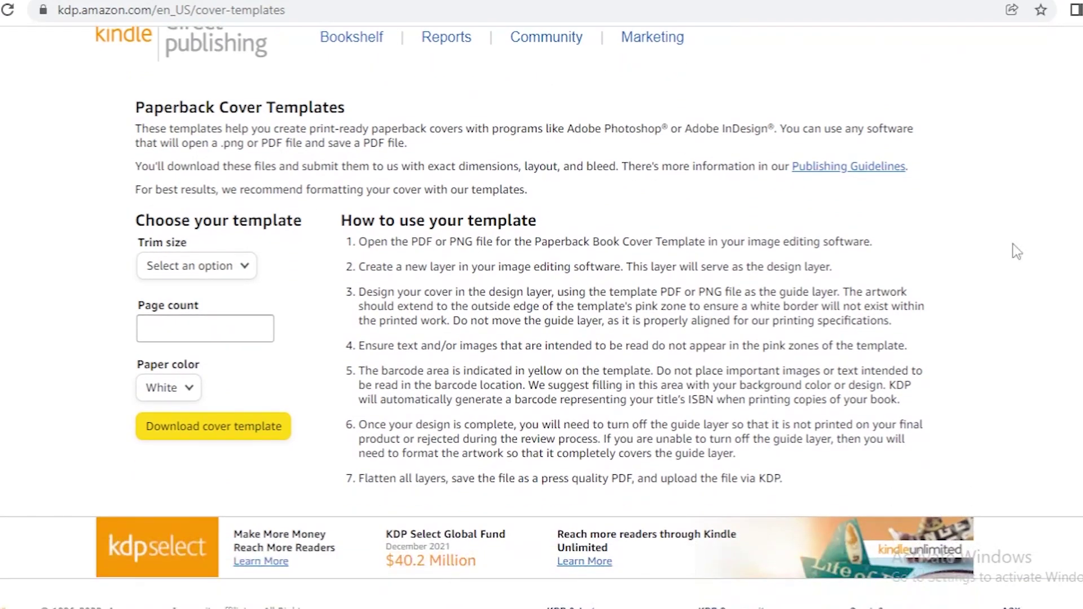
left_click(242, 271)
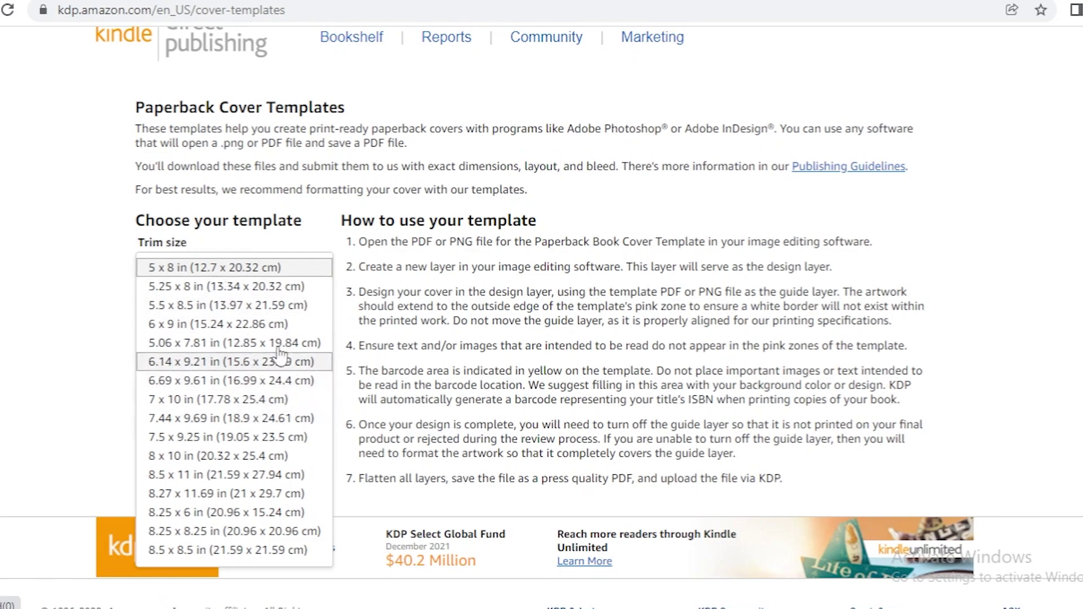
left_click(226, 324)
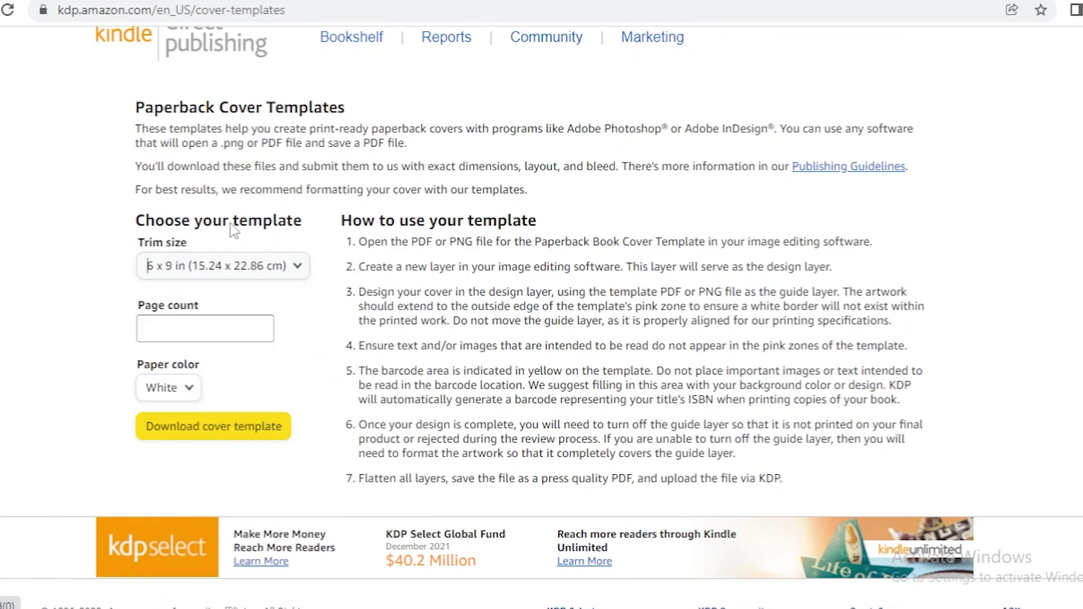
left_click(176, 319)
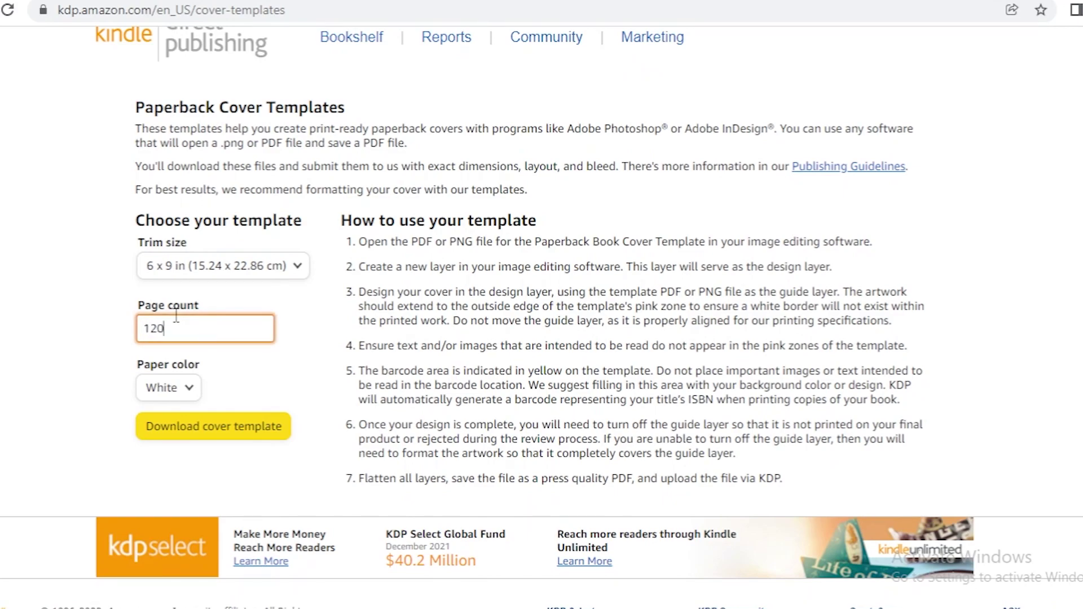
left_click(141, 395)
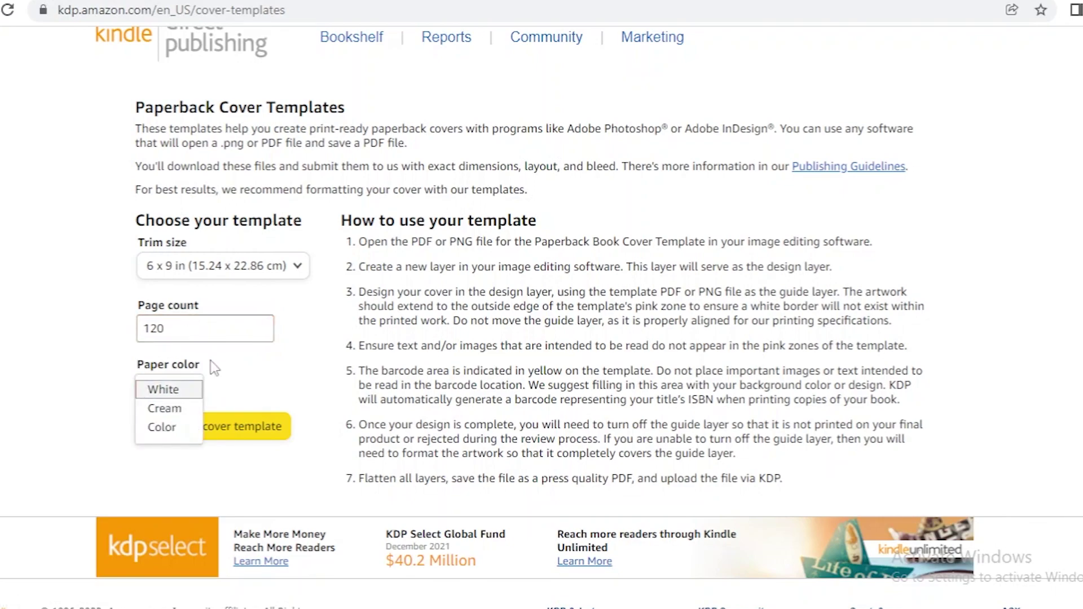
left_click(277, 425)
left_click(277, 426)
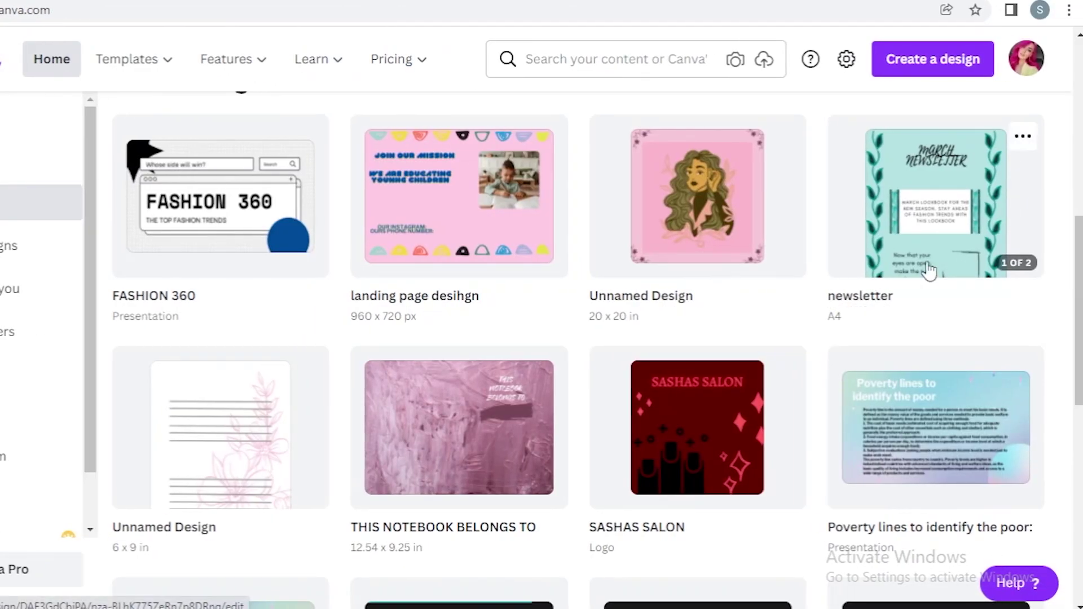
Back on the Canva home page, start a custom-size design with inches as the unit
scroll(956, 297, "up", 8)
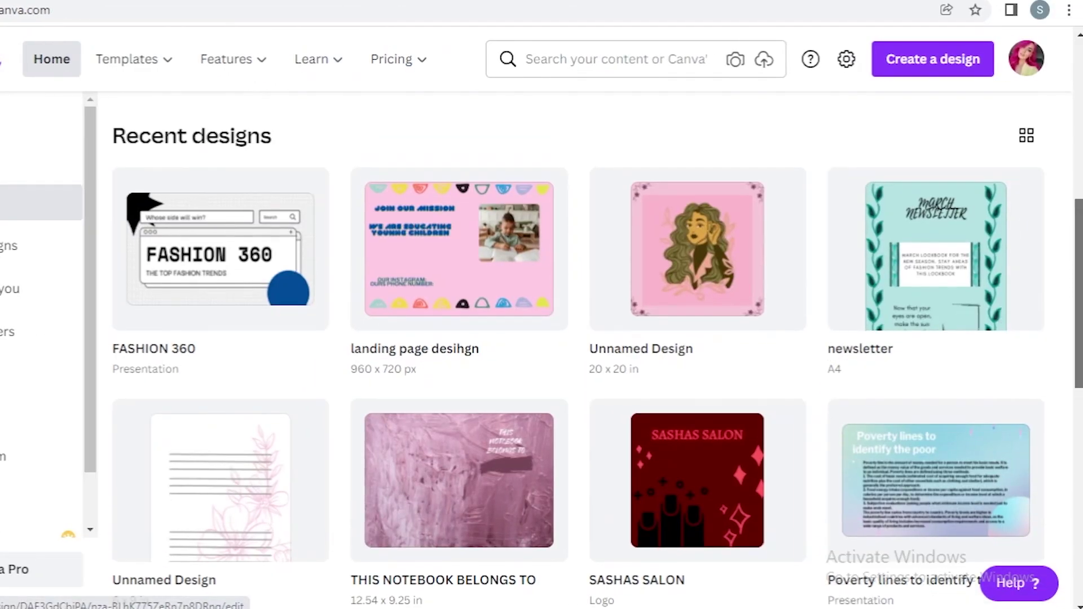
scroll(954, 170, "up", 2)
left_click(979, 148)
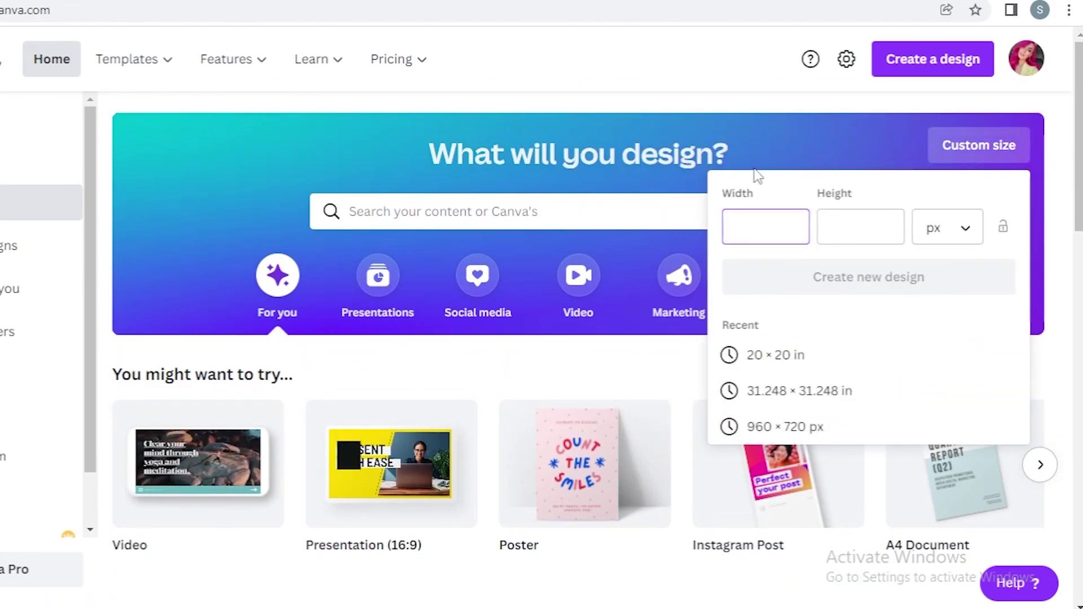
left_click(934, 225)
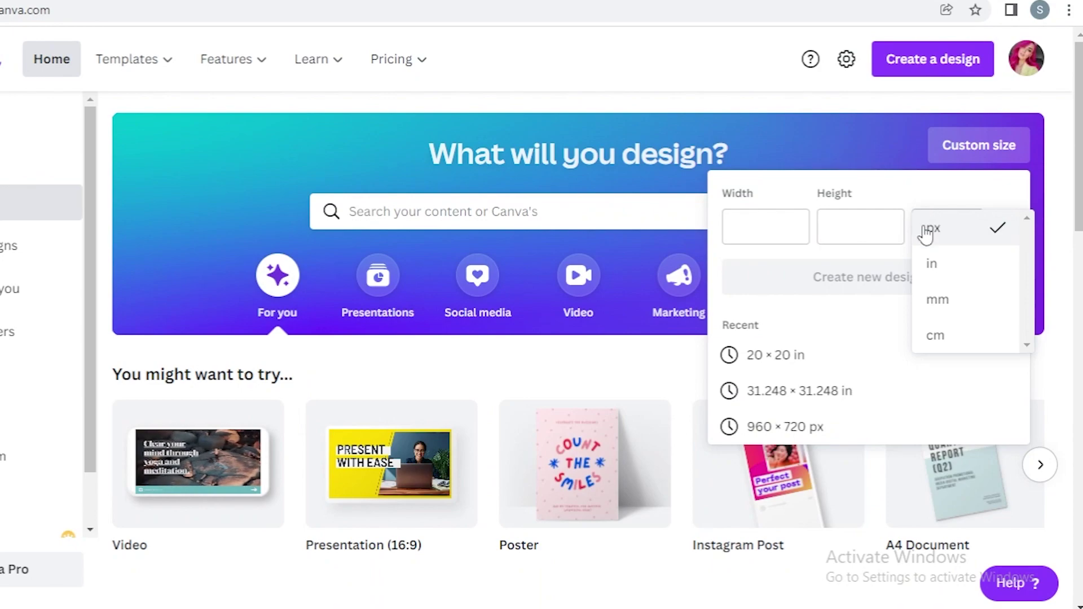
left_click(930, 266)
Enter a width of 12 in and a height of 9 in for the custom design
left_click(756, 225)
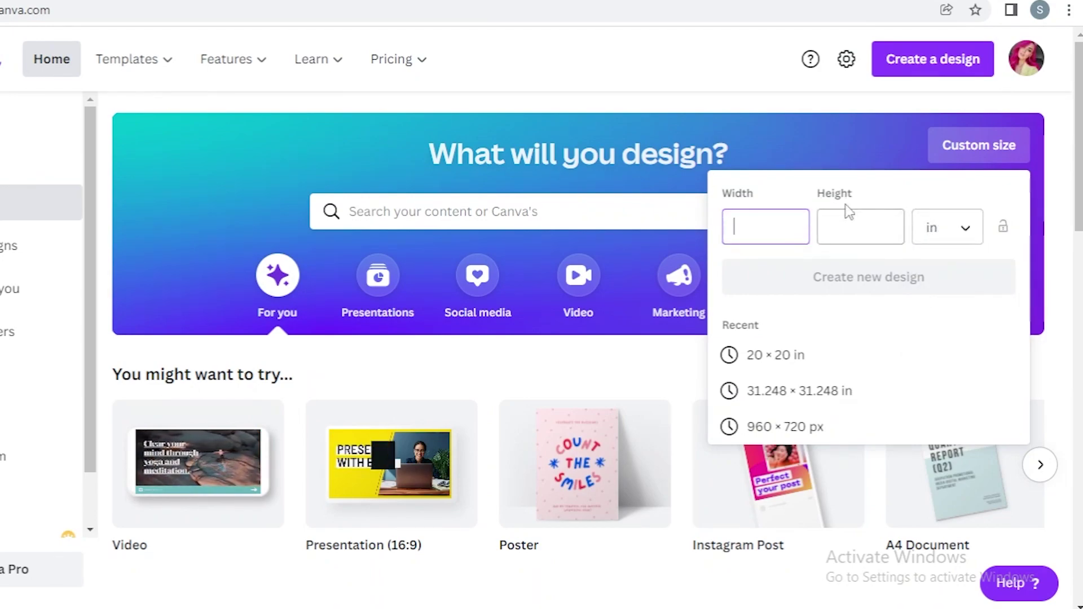
left_click(824, 225)
left_click(739, 234)
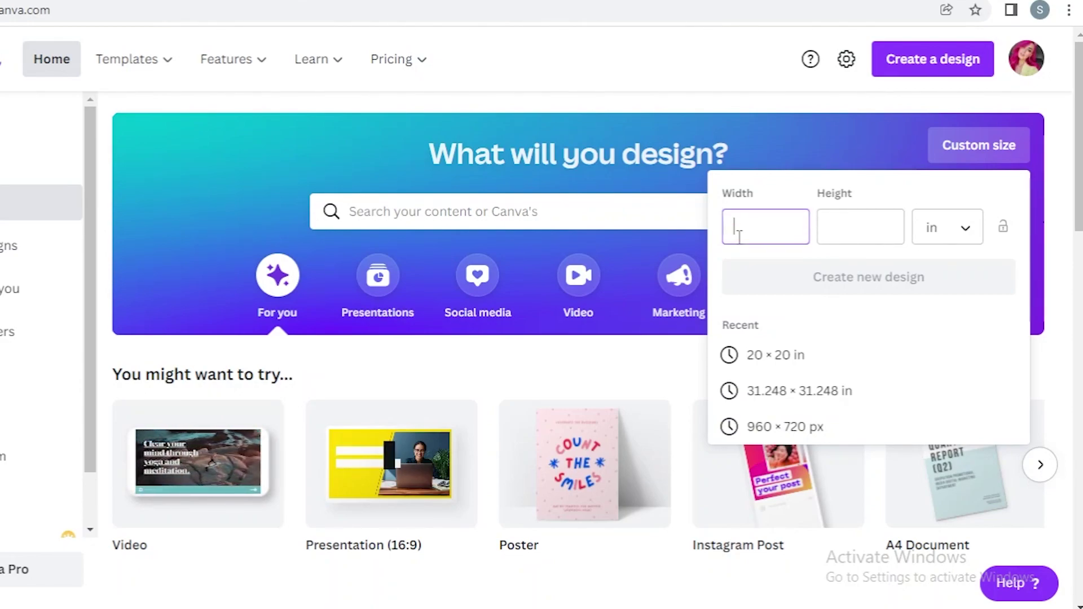
type("12")
left_click(844, 228)
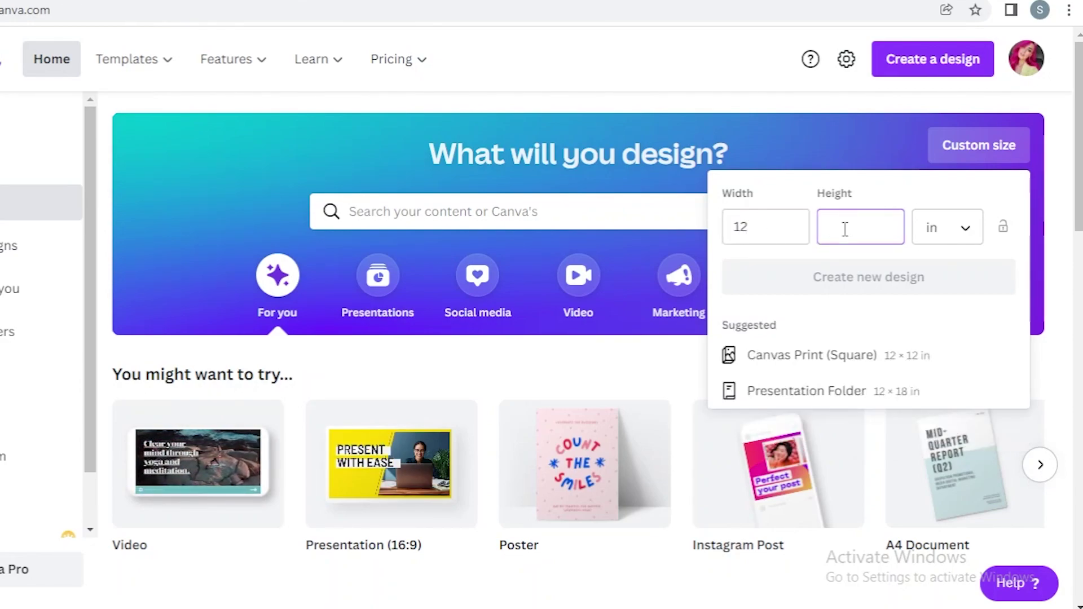
type("9")
Change the custom size to 12.5 in wide by 9.25 in high and create the new design
left_click(778, 241)
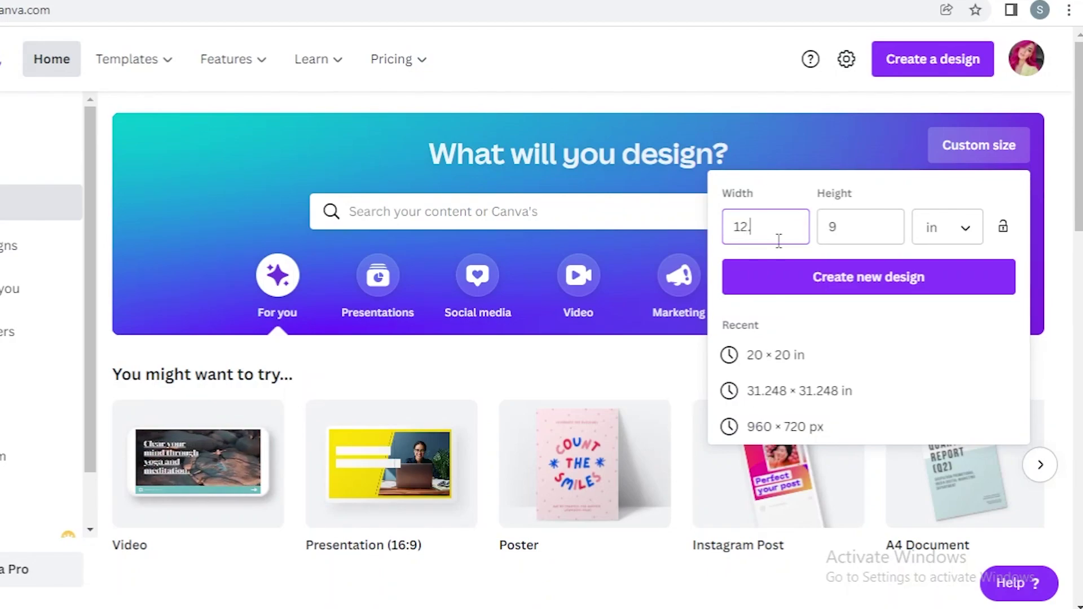
key("Tab")
key("BackSpace")
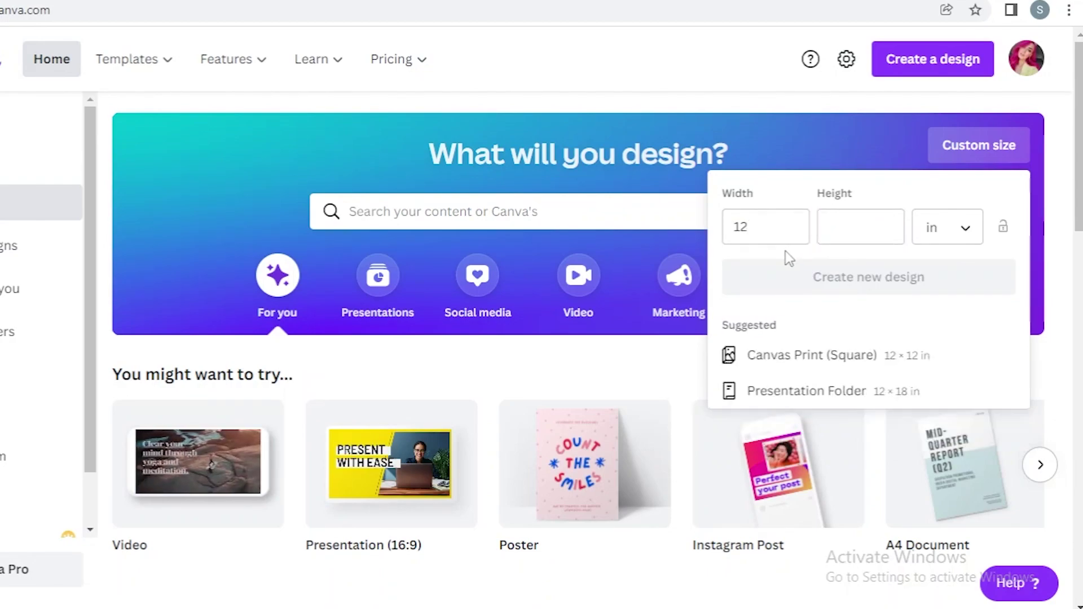
left_click(781, 232)
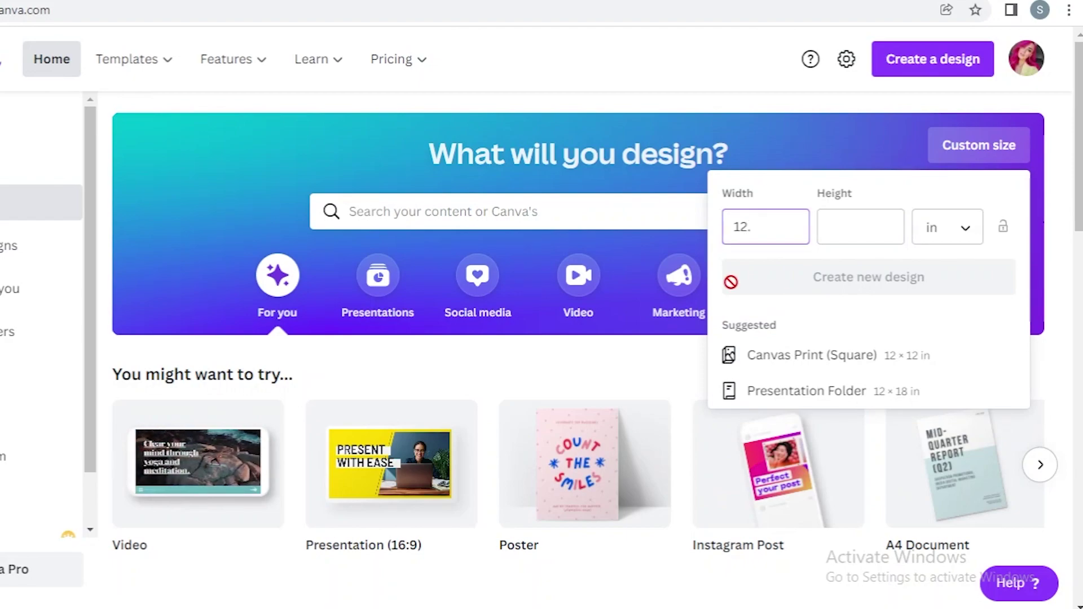
type(".5")
left_click(861, 244)
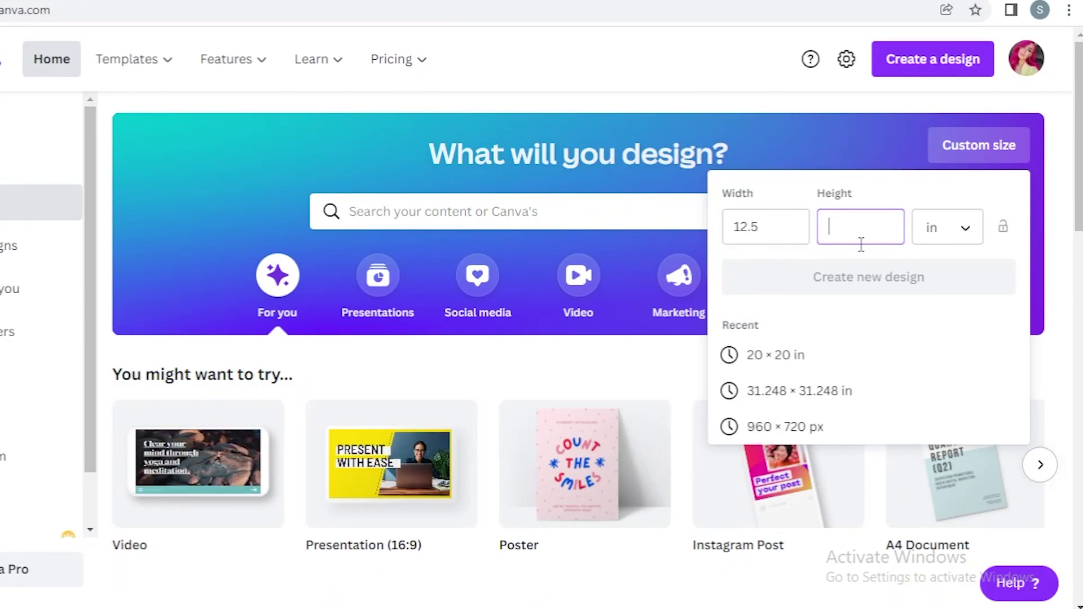
type("9.2")
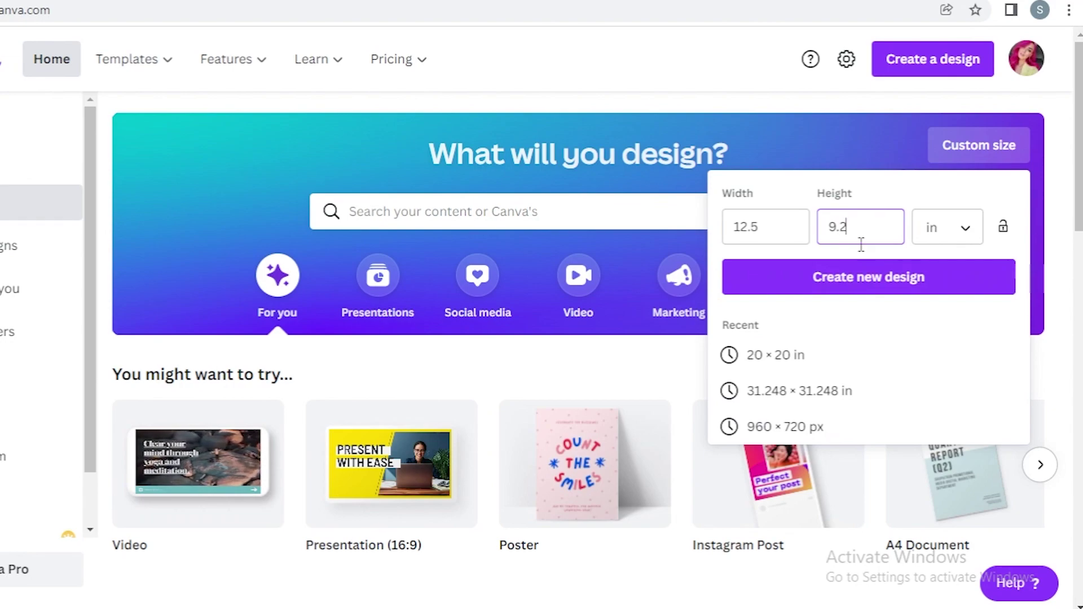
type("5")
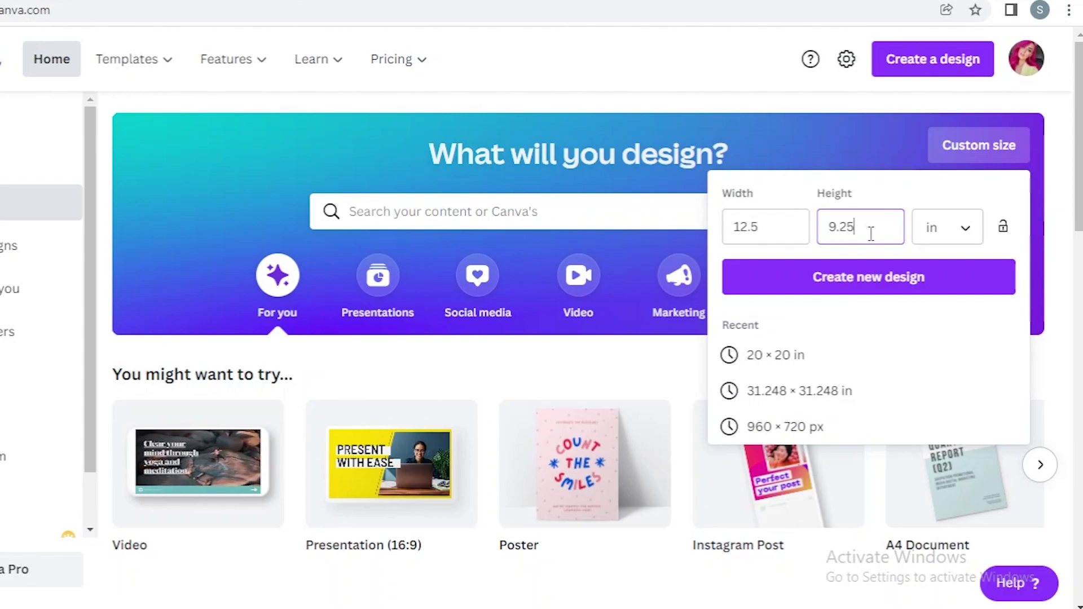
left_click(782, 268)
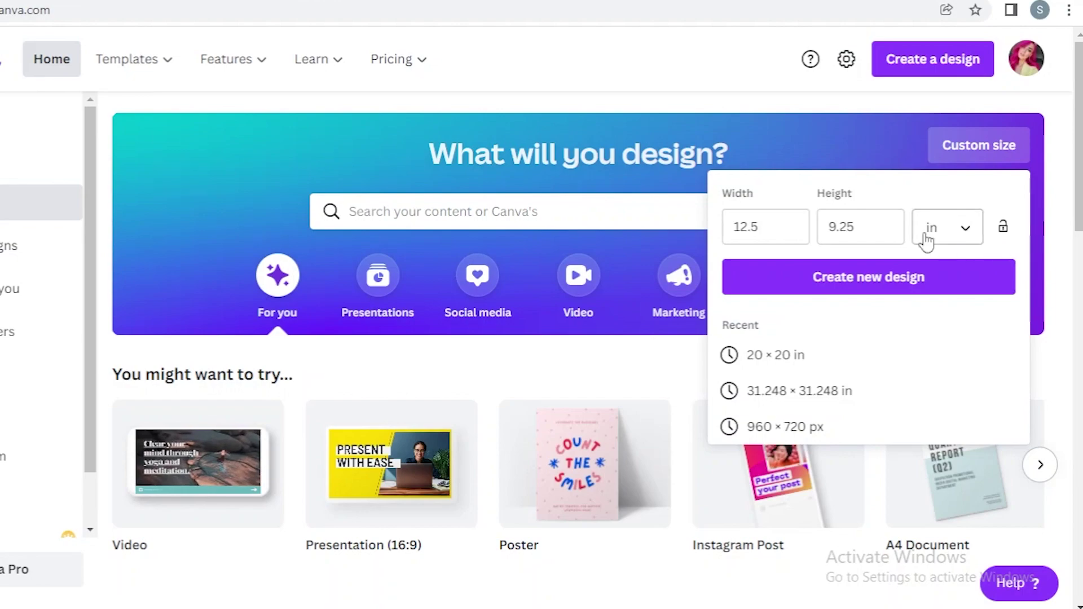
left_click(925, 276)
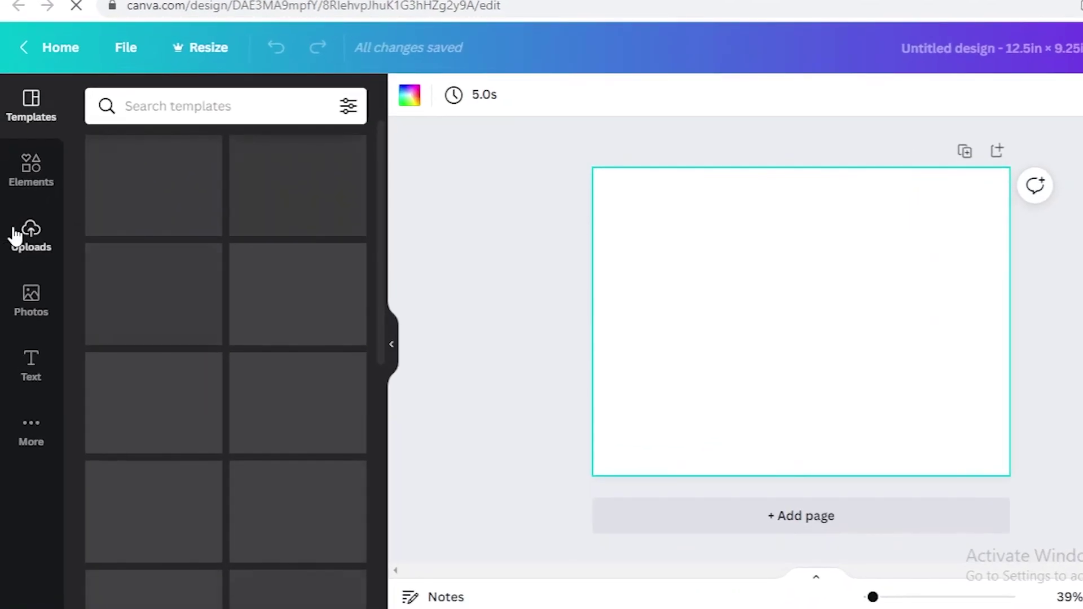
Place the uploaded paperback cover template image on the blank page and enlarge it to cover the whole page
left_click(12, 242)
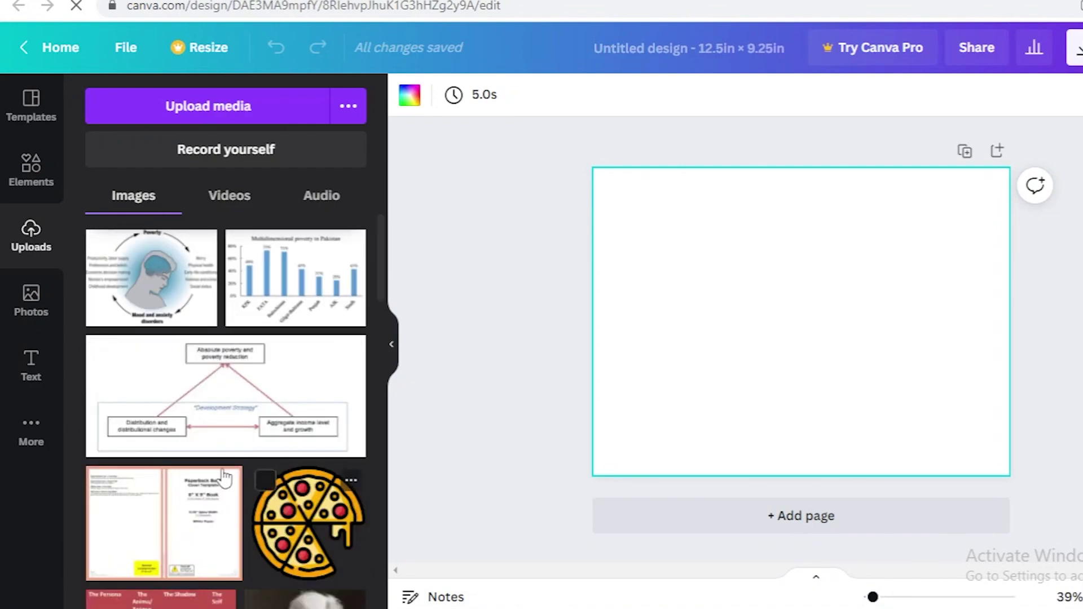
left_click(158, 514)
left_click_drag(842, 331, 933, 264)
left_click_drag(773, 343, 593, 476)
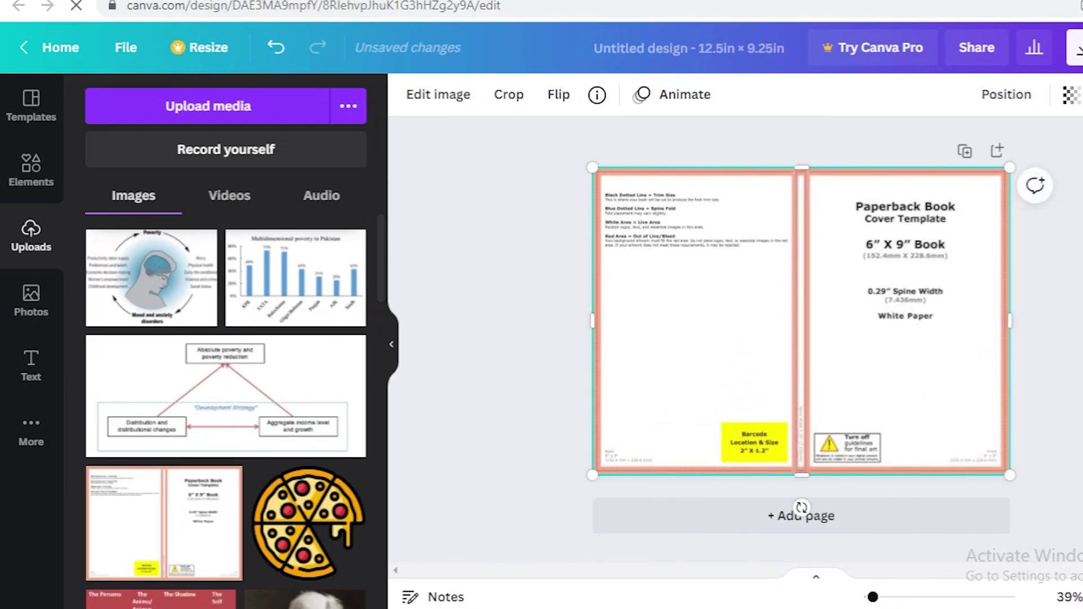
left_click(934, 161)
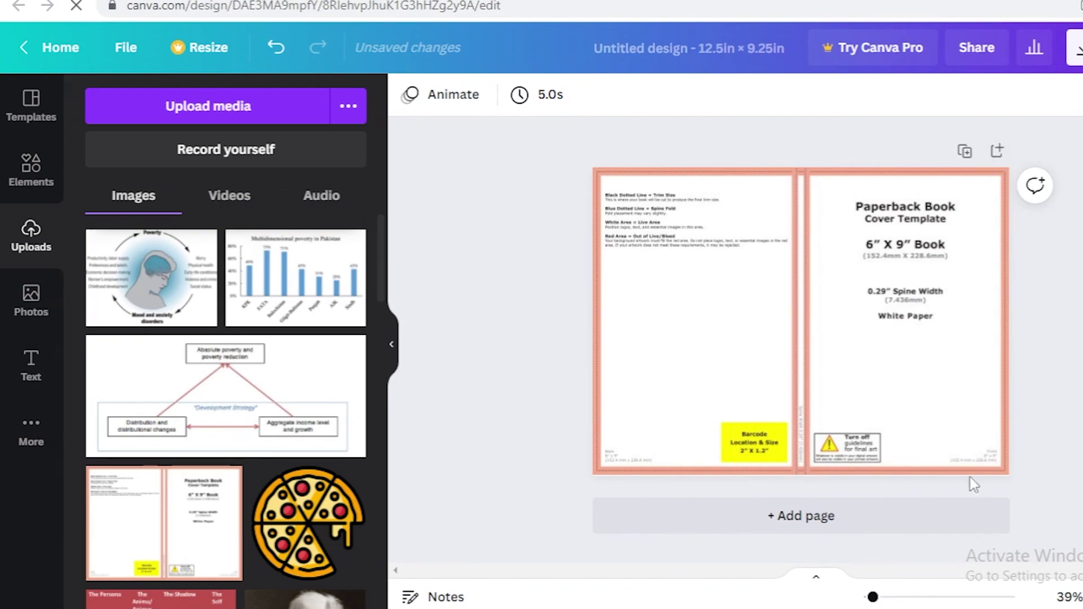
Make the cover template image partly transparent and lock it in place as a guide
mouse_move(873, 597)
left_mouse_down()
mouse_move(887, 597)
mouse_move(876, 597)
left_mouse_up()
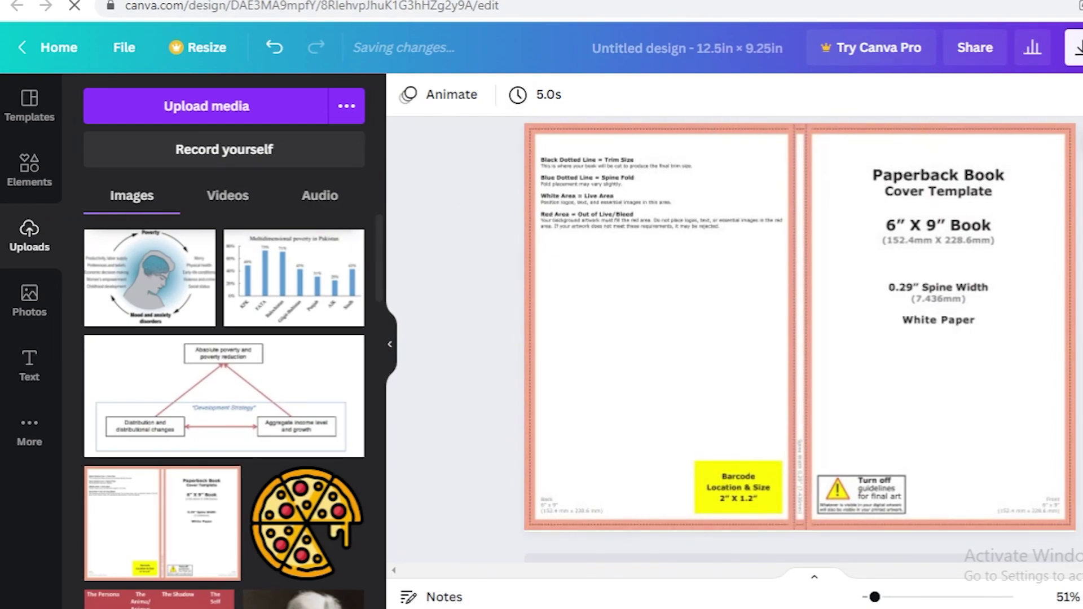
left_click(907, 220)
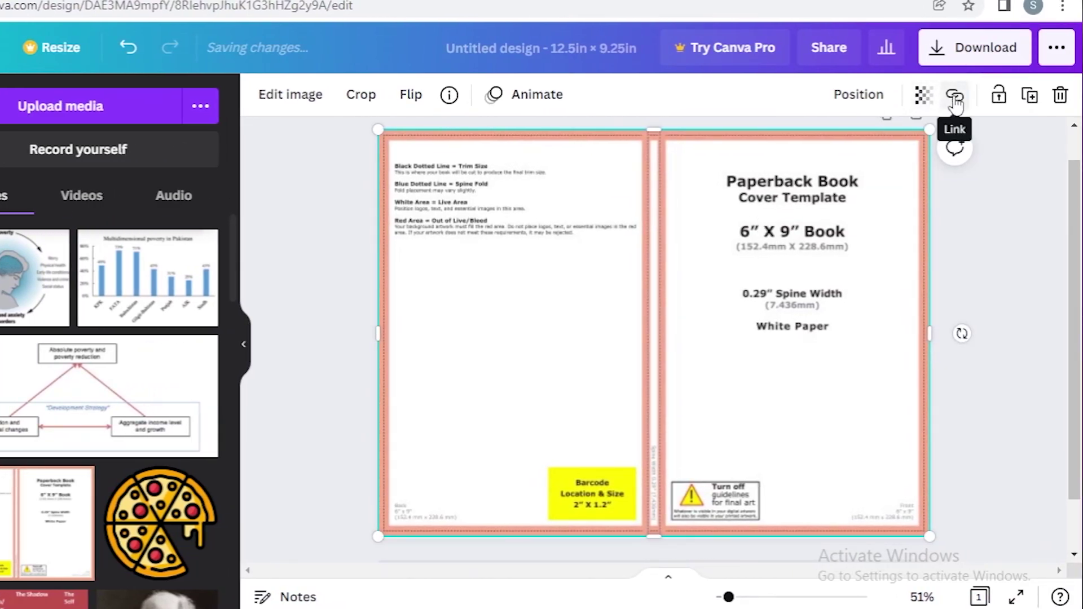
left_click(922, 100)
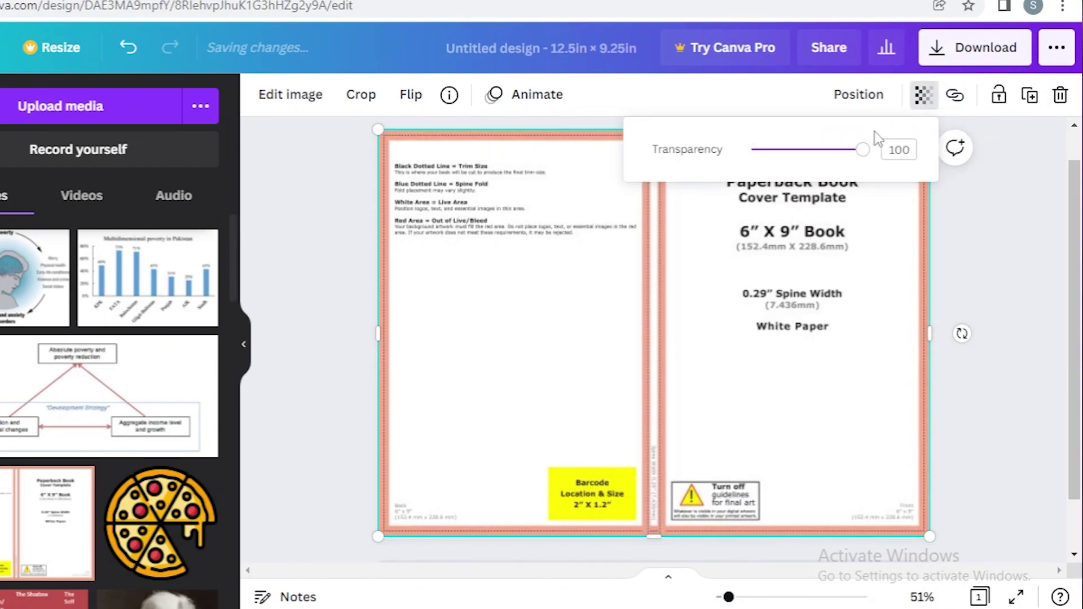
left_click_drag(863, 155, 790, 149)
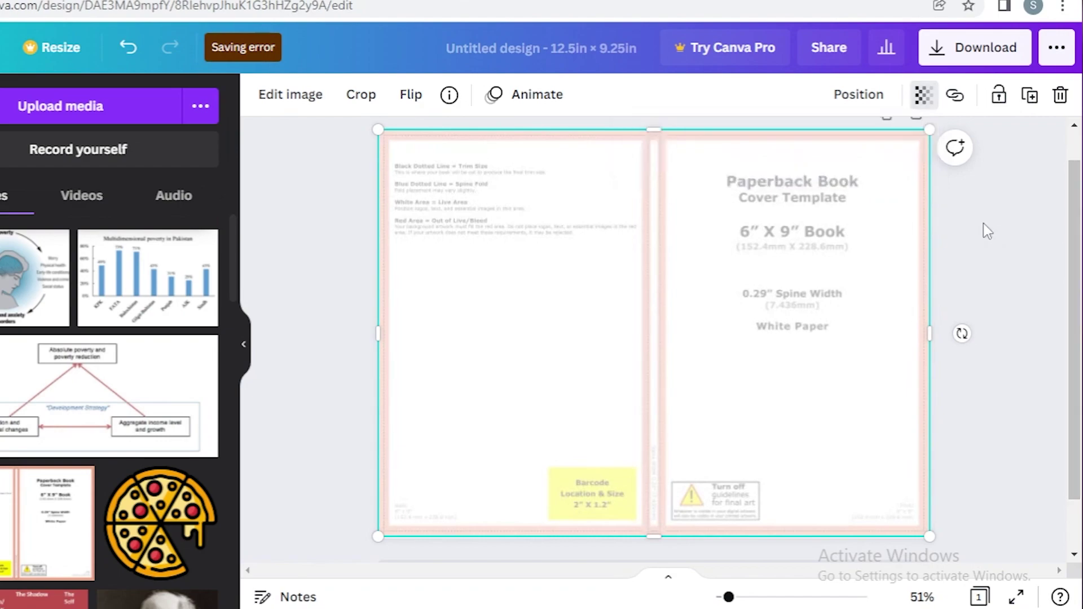
left_click(999, 95)
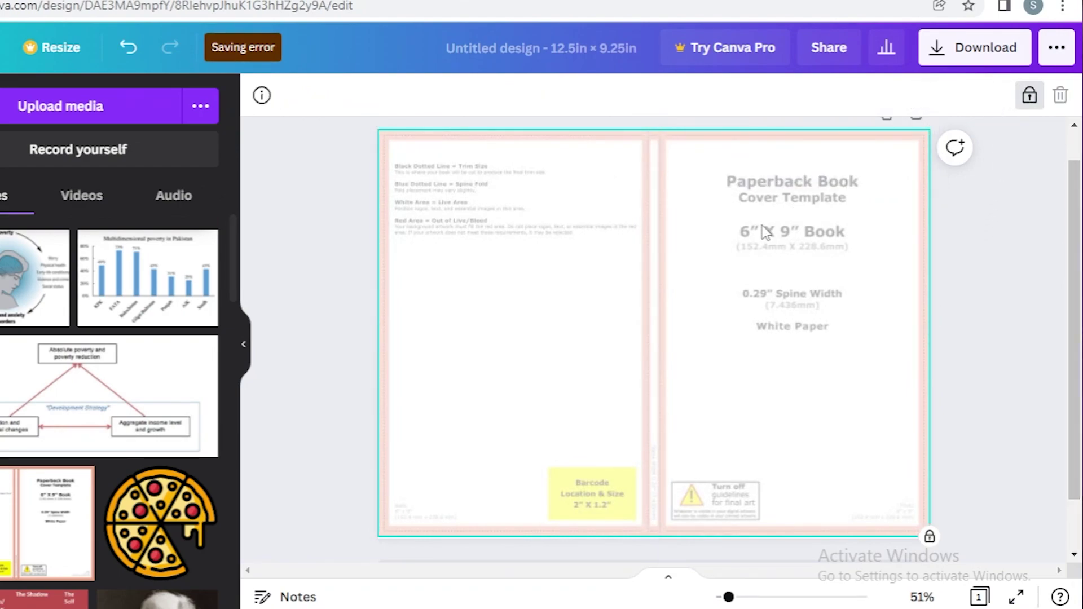
left_click(1041, 249)
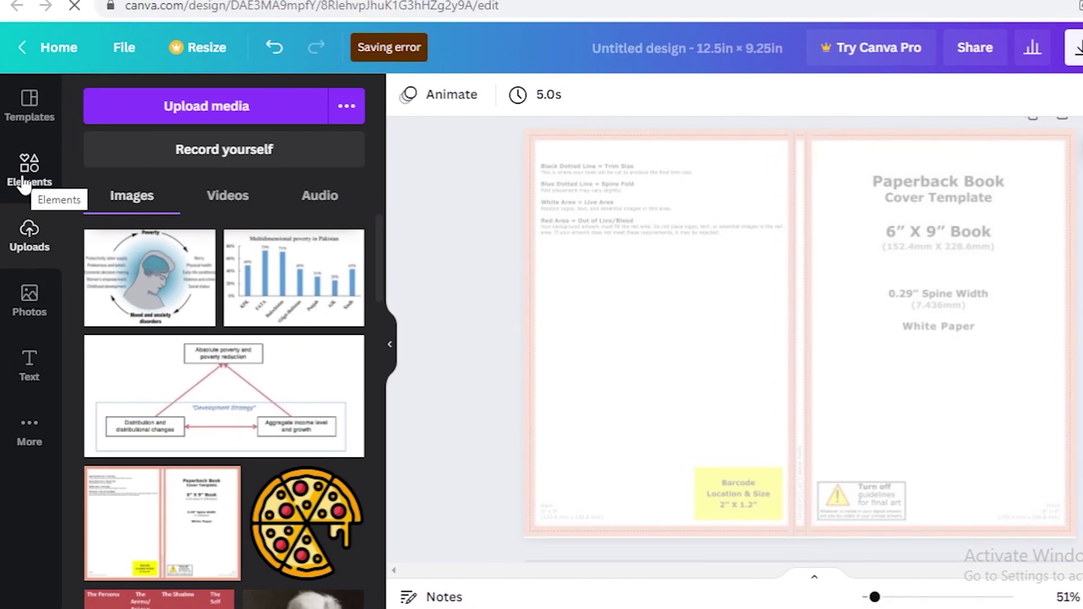
Search the elements for "background" and add the free teal and green watercolor image to the page
left_click(23, 184)
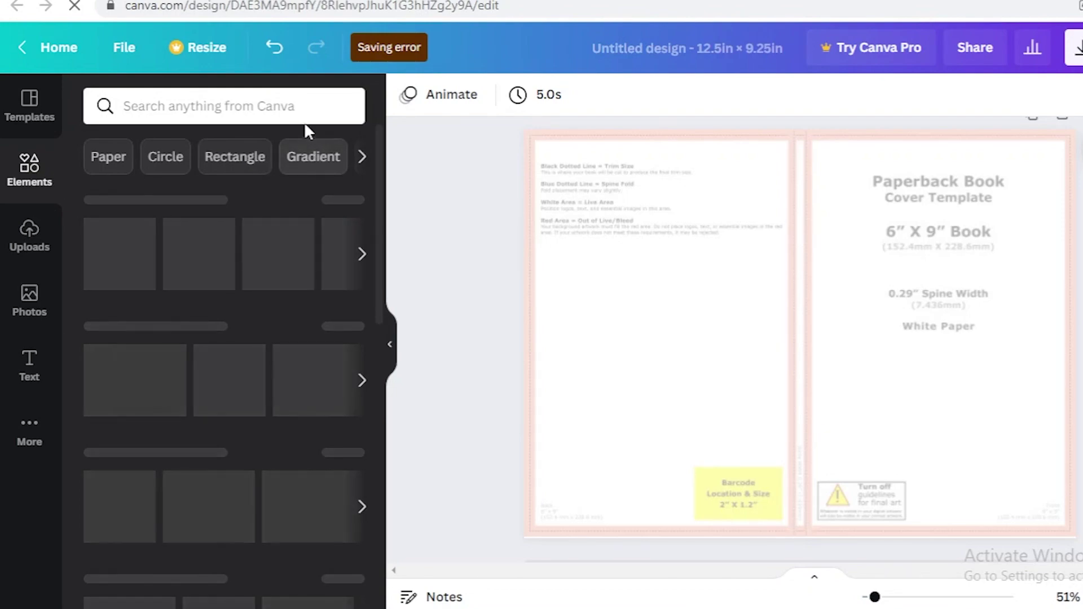
left_click(302, 106)
type("backg")
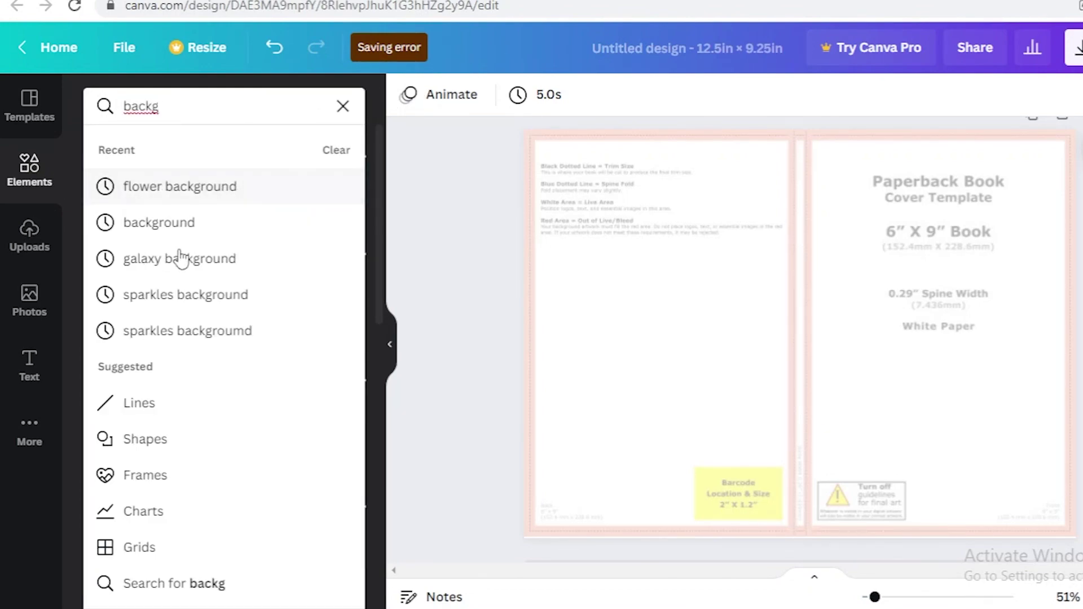
left_click(203, 226)
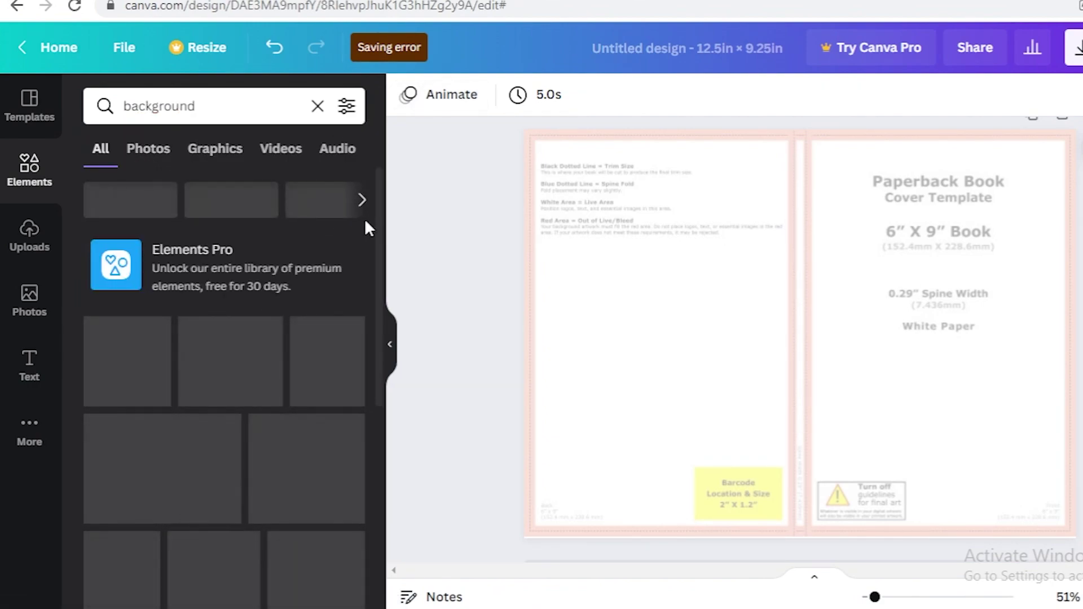
left_click_drag(380, 187, 383, 364)
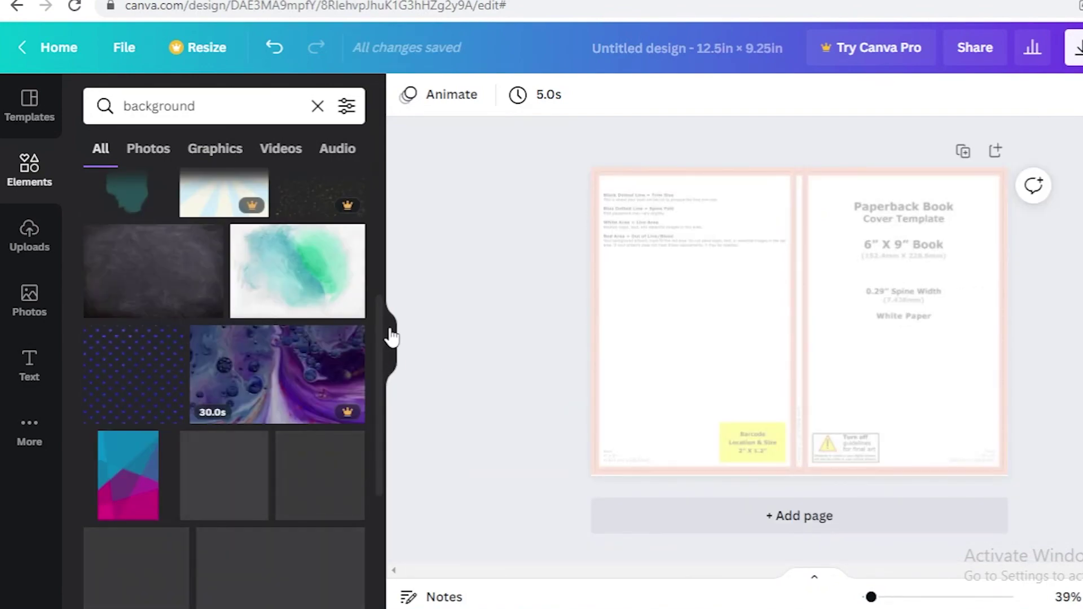
scroll(375, 282, "up", 3)
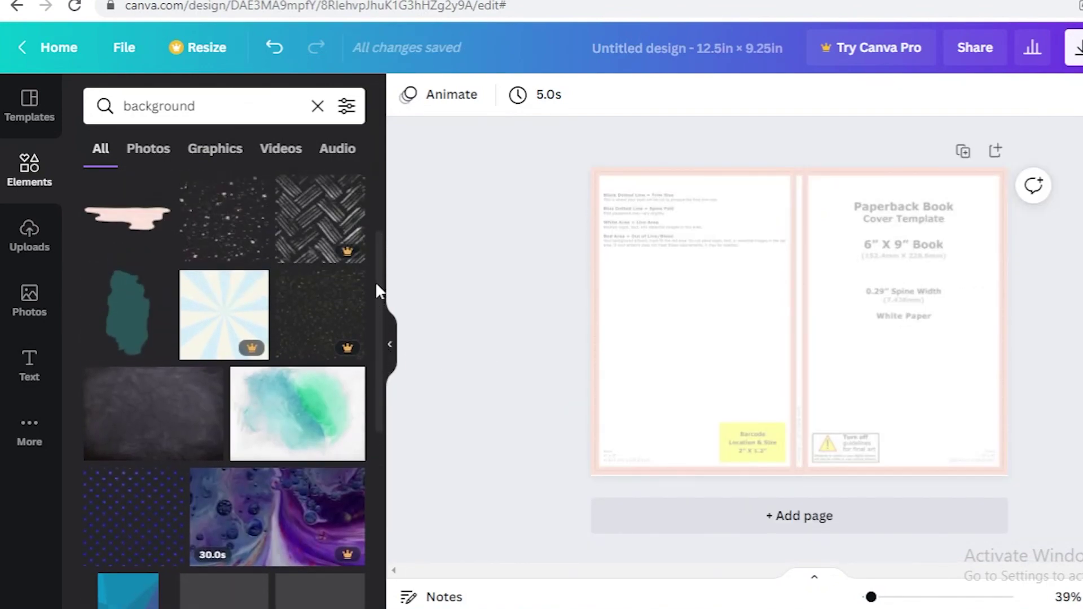
left_click(293, 356)
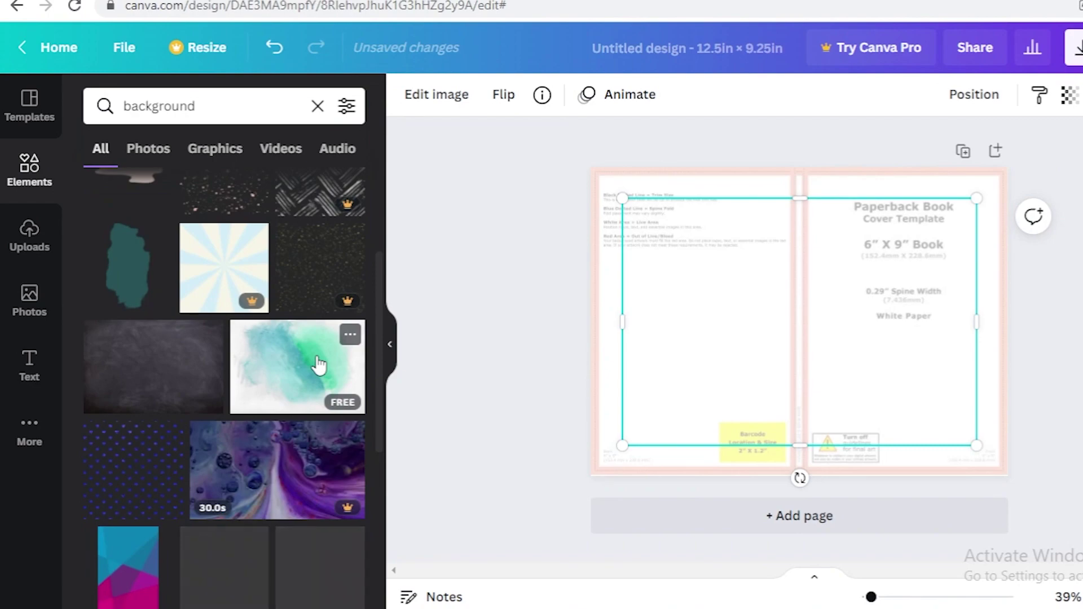
Enlarge the watercolor image to cover the whole page and set its transparency to 42
left_click_drag(795, 282, 759, 244)
left_click_drag(941, 415, 1069, 443)
left_click_drag(895, 341, 844, 321)
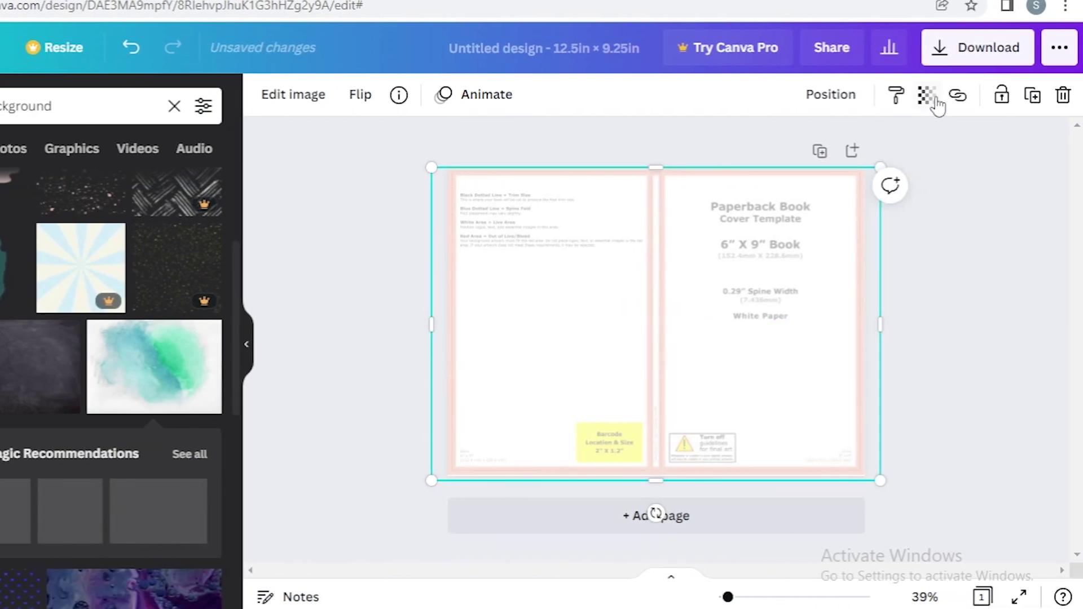
left_click(935, 100)
left_click_drag(863, 149, 804, 172)
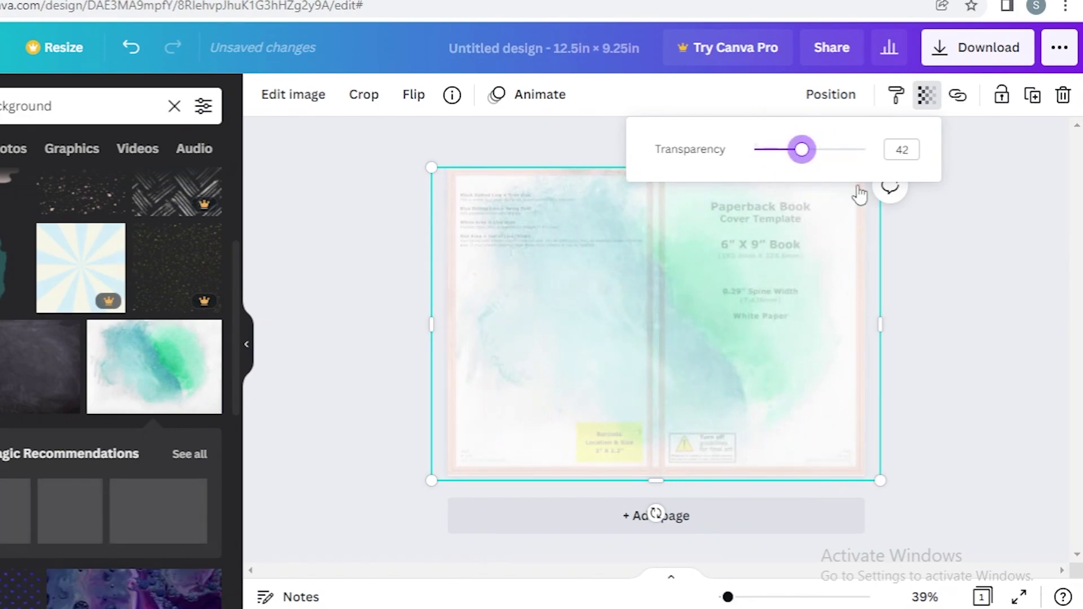
left_click(668, 264)
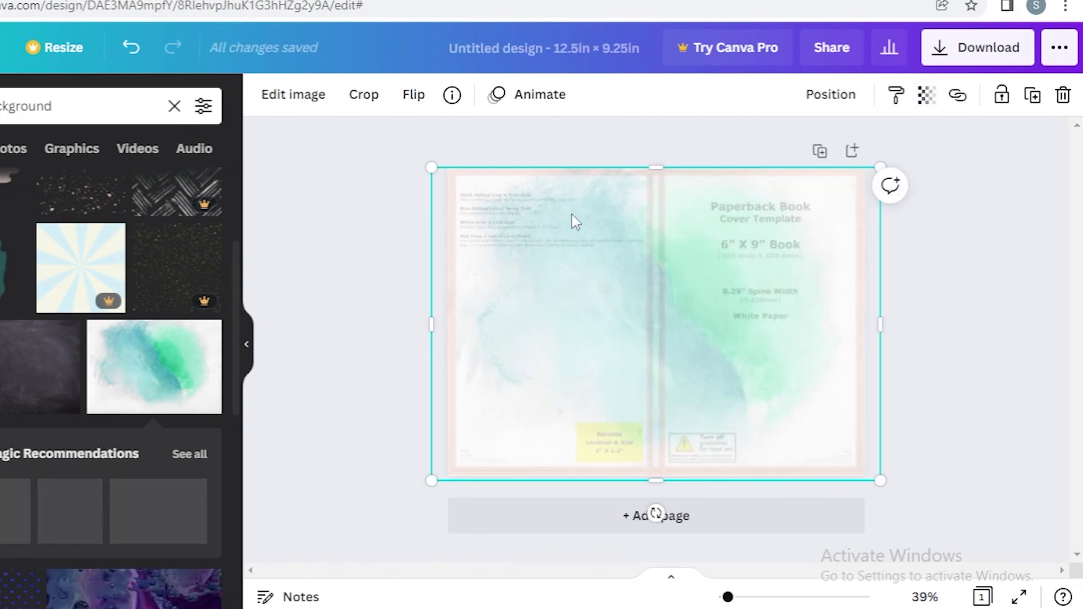
Stretch the watercolor image to about 17.3 in wide, extend its height and shift it so it still covers the entire cover
left_click_drag(728, 596, 731, 597)
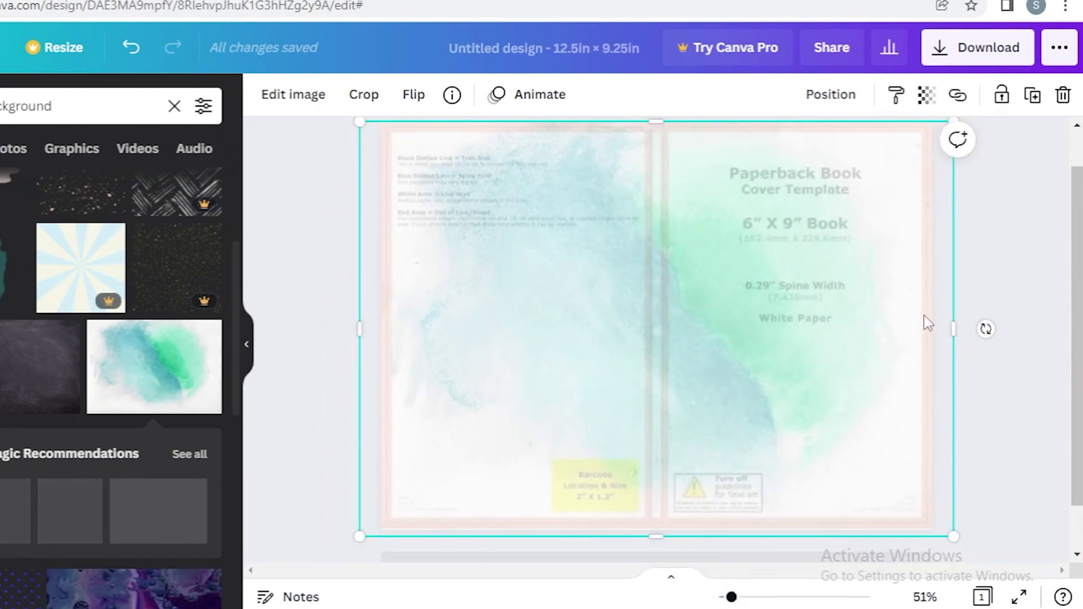
left_click_drag(953, 329, 1069, 328)
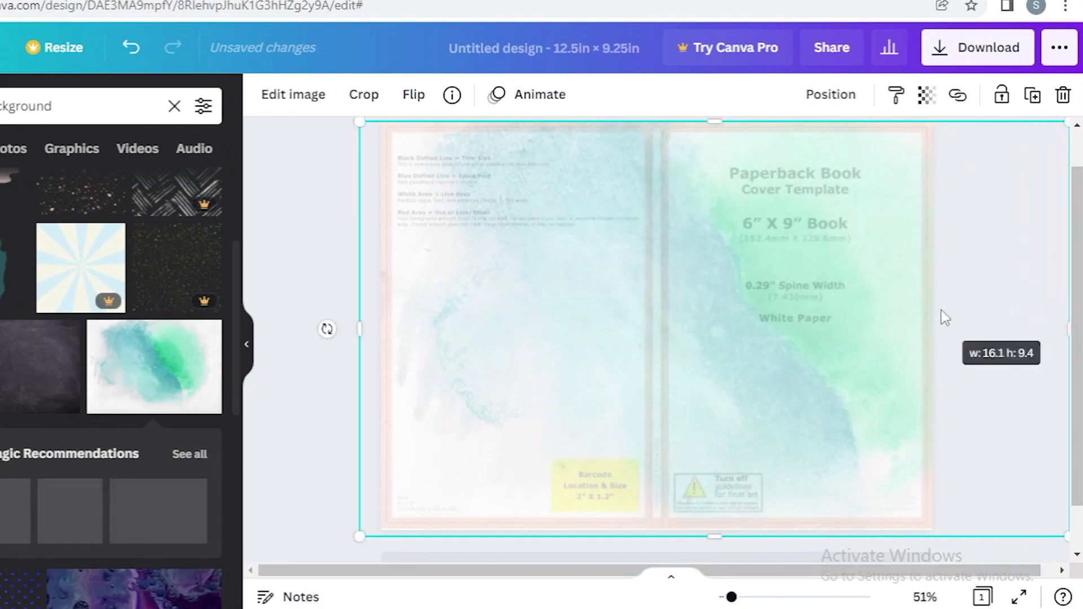
left_click_drag(734, 299, 694, 297)
left_click_drag(1030, 333, 1072, 343)
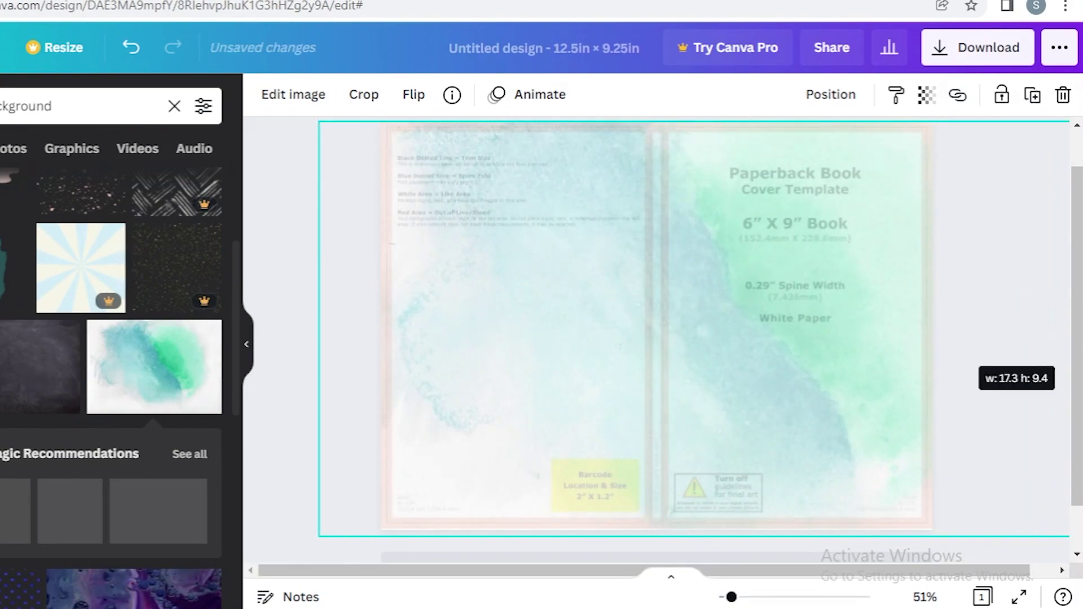
left_click_drag(648, 320, 626, 334)
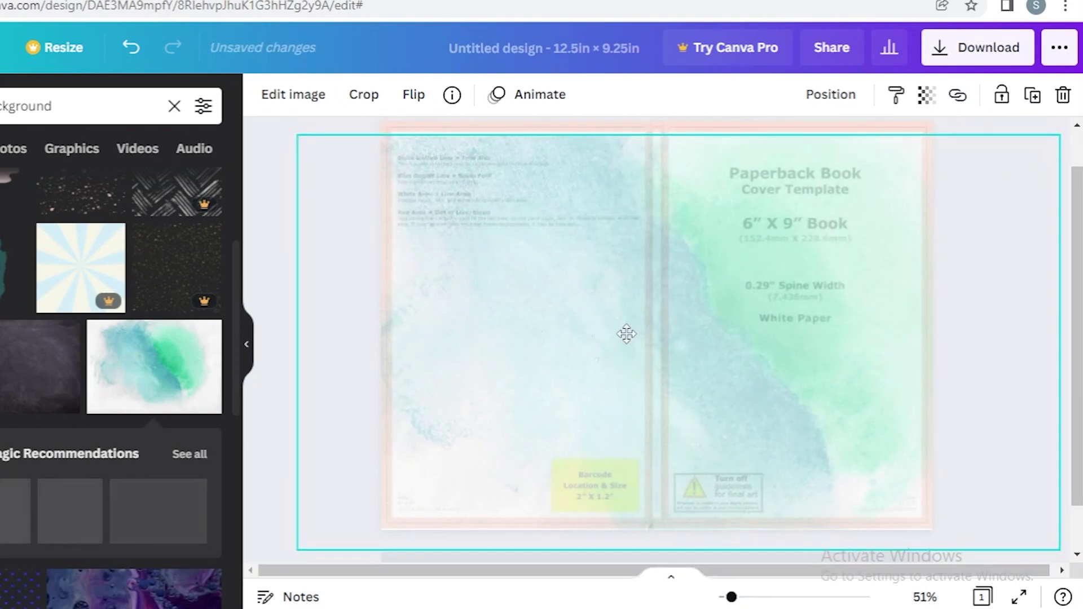
left_click_drag(683, 136, 682, 85)
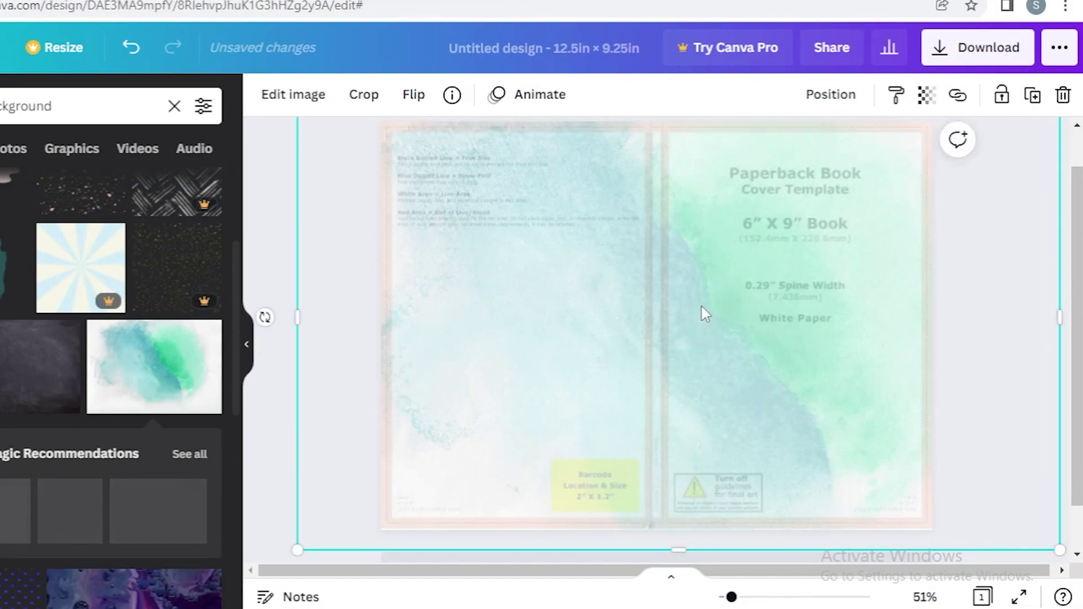
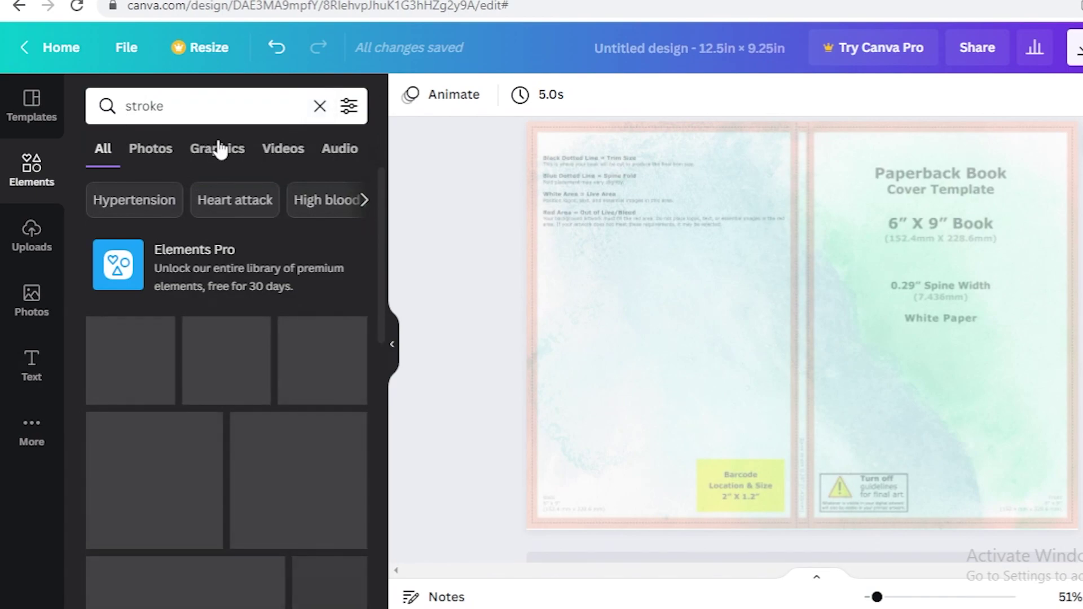
Search the elements for "brush stroke" and place a white stroke on the front cover just above the "White Paper" text
left_click(129, 105)
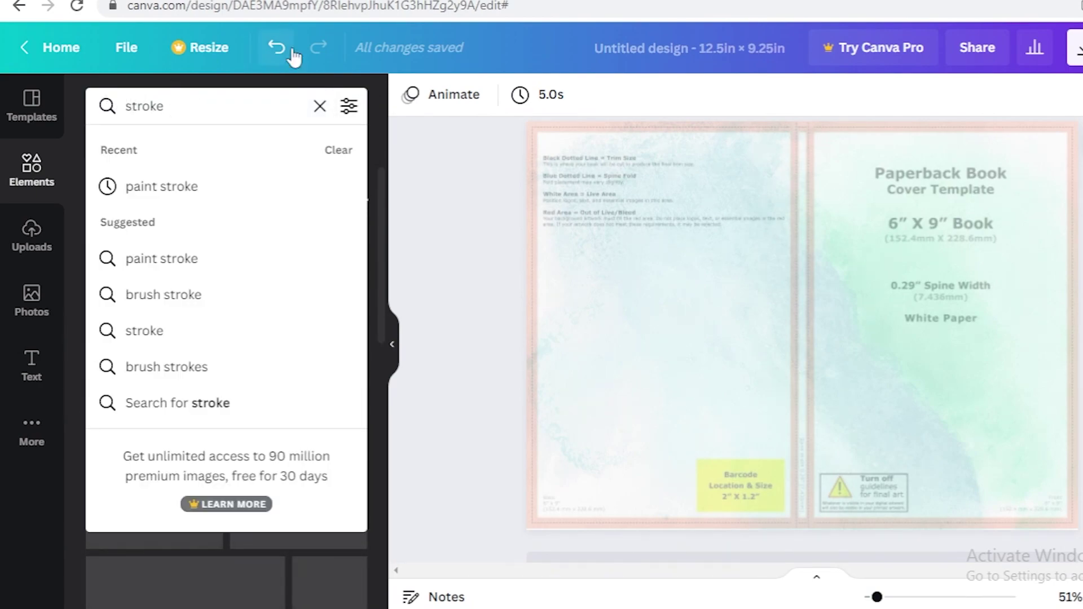
left_click(178, 304)
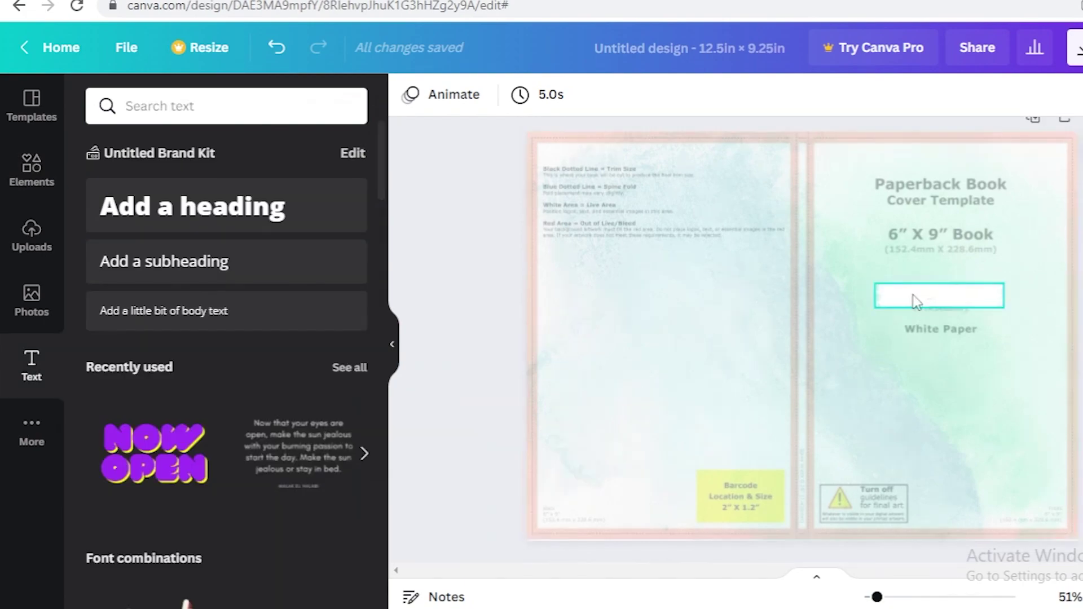
left_click(927, 292)
left_click_drag(928, 292, 930, 307)
left_click(855, 285)
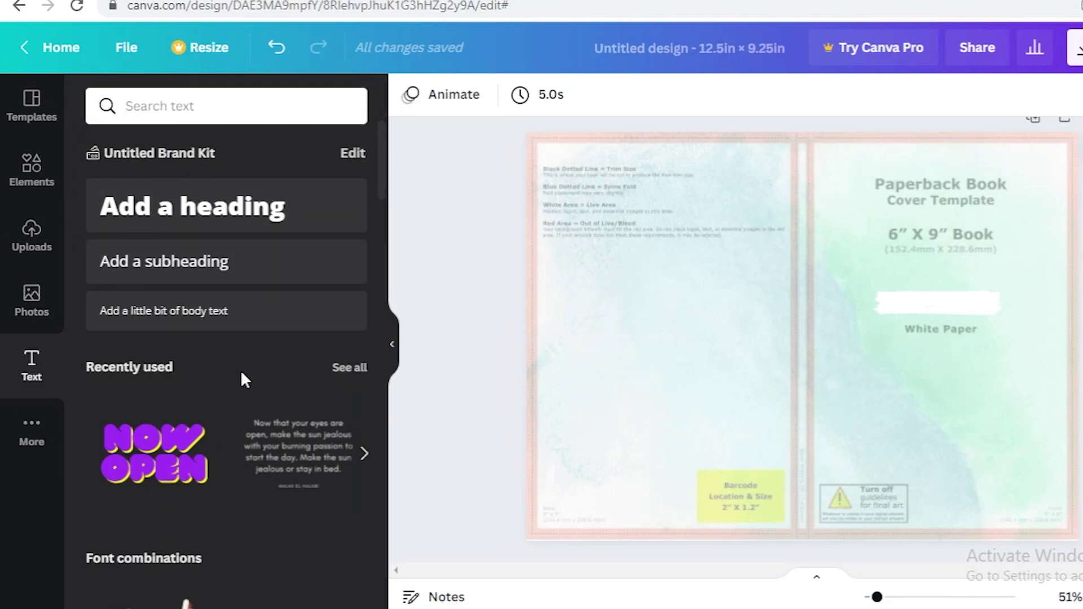
Add the heading "THIS NOTEBOOK BELONGS TO", shrink it to two lines at size 22.7 and place it above the white brush stroke
scroll(239, 366, "down", 10)
left_click_drag(390, 310, 382, 161)
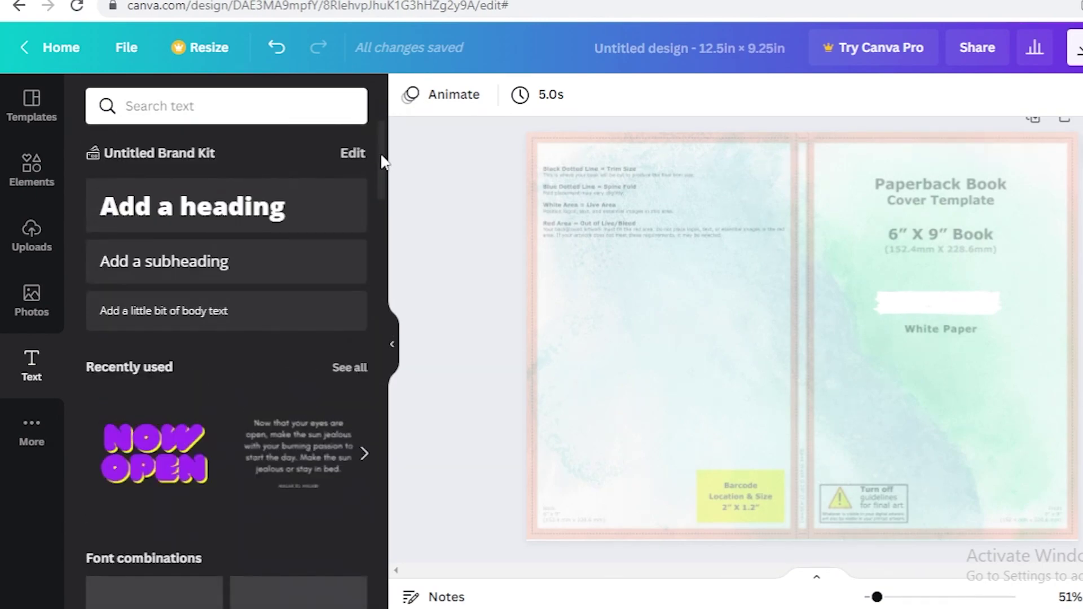
left_click(297, 206)
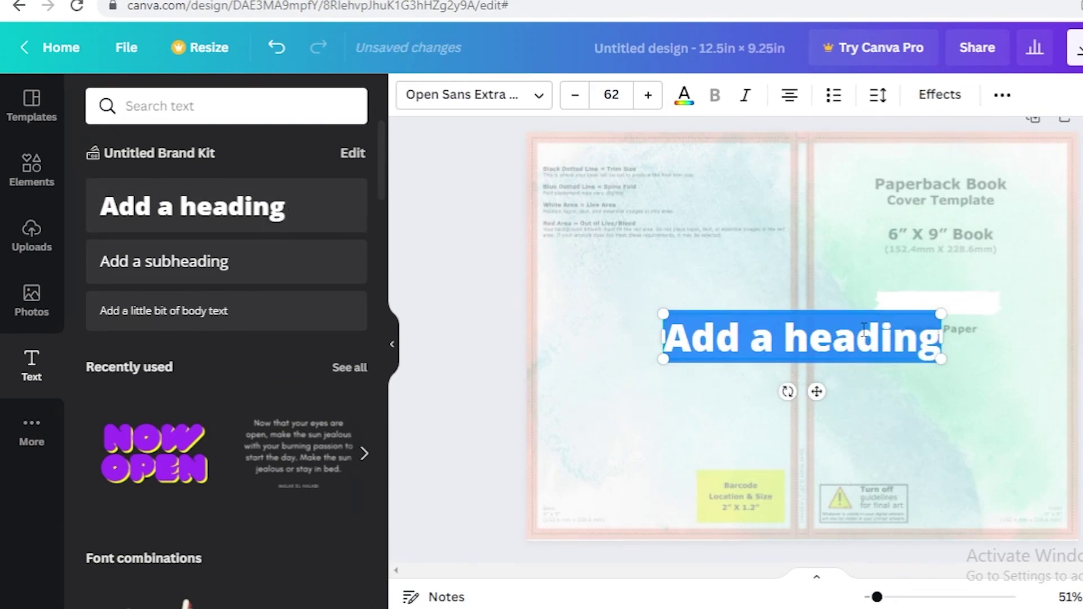
type("THIS NOTEBOOK BELONGS TO")
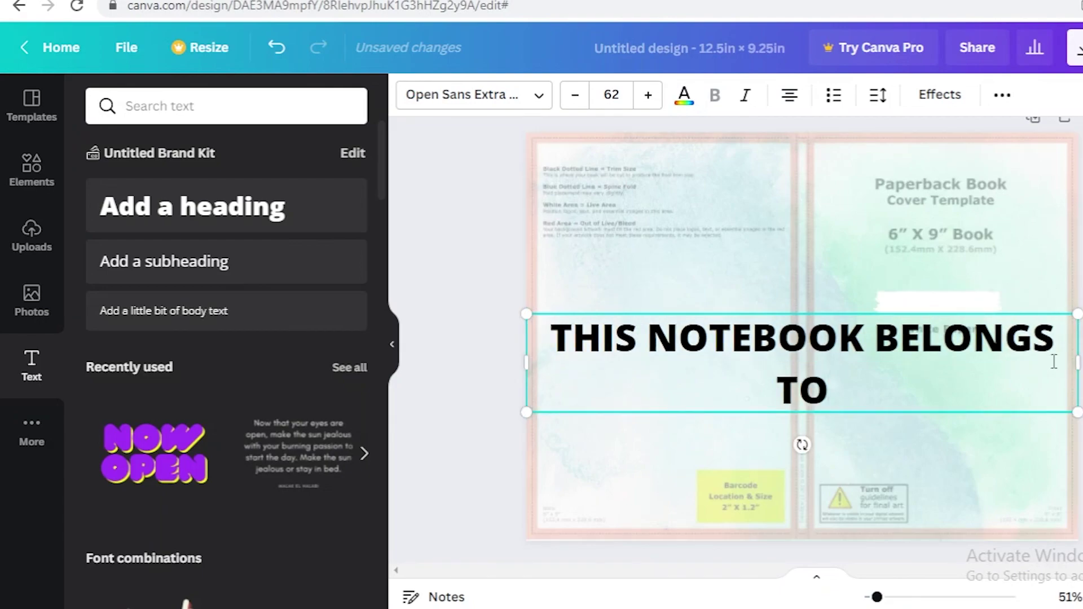
left_click_drag(1078, 362, 883, 339)
left_click_drag(882, 410, 658, 333)
left_click_drag(612, 382, 946, 302)
Color the heading white, reduce it to size 20.2 and move it closer to the white brush stroke
left_click(683, 96)
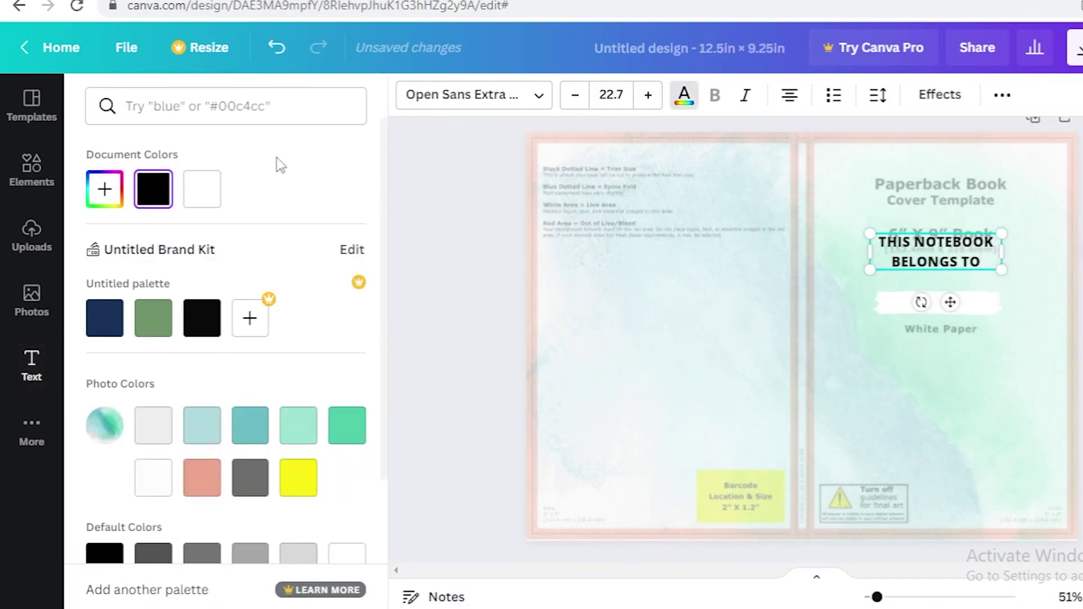
left_click(192, 192)
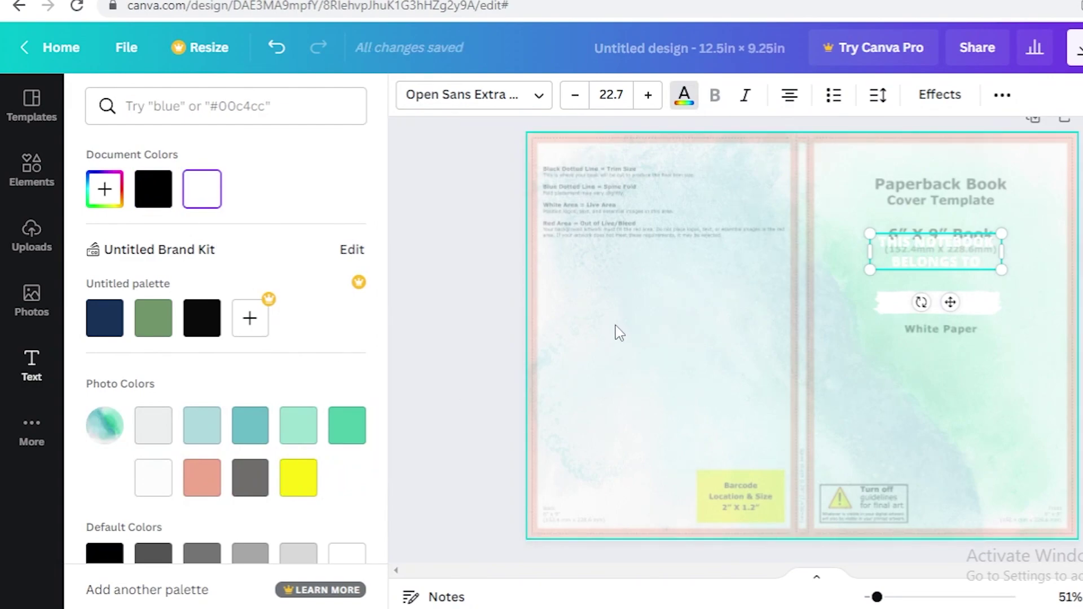
left_click_drag(1002, 269, 984, 264)
mouse_move(945, 295)
left_mouse_down()
mouse_move(960, 321)
mouse_move(956, 309)
left_mouse_up()
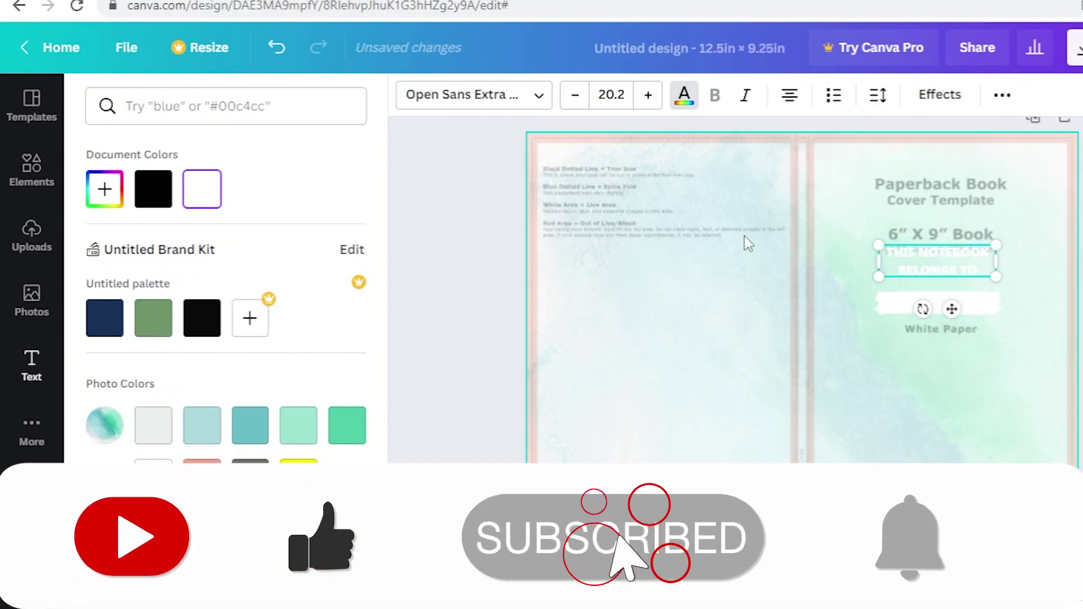
Apply the Shadow effect to the heading text and choose dark blue as the shadow color
left_click(1009, 95)
left_click(958, 103)
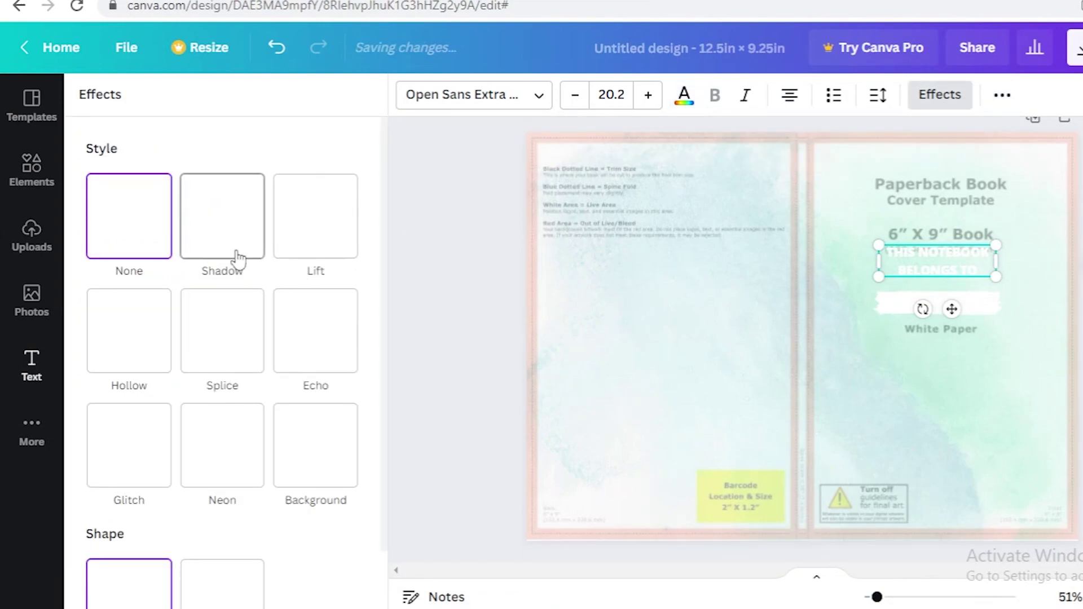
left_click(130, 350)
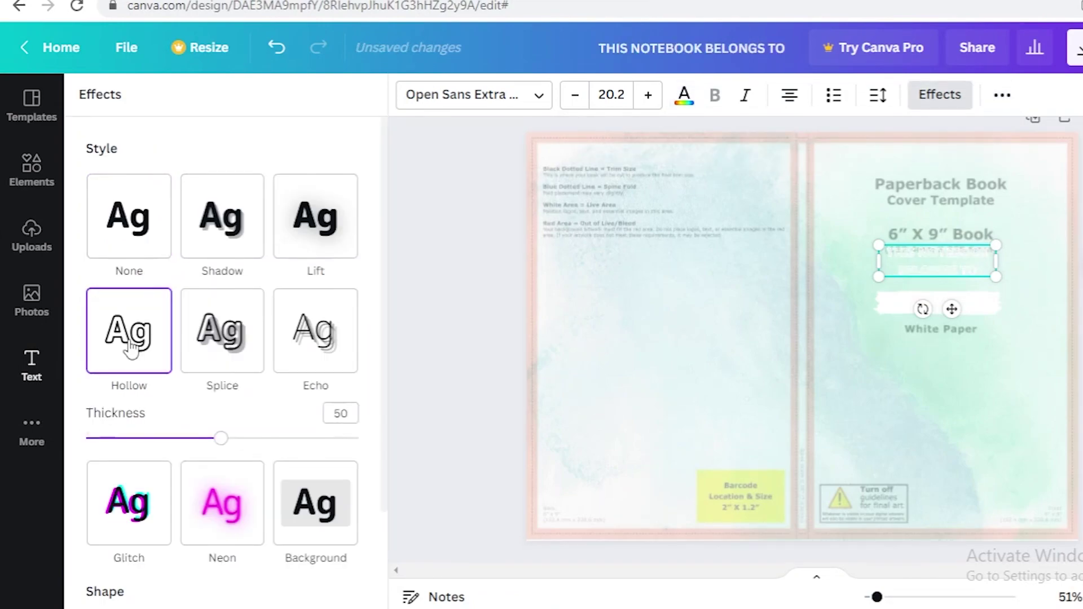
left_click(221, 227)
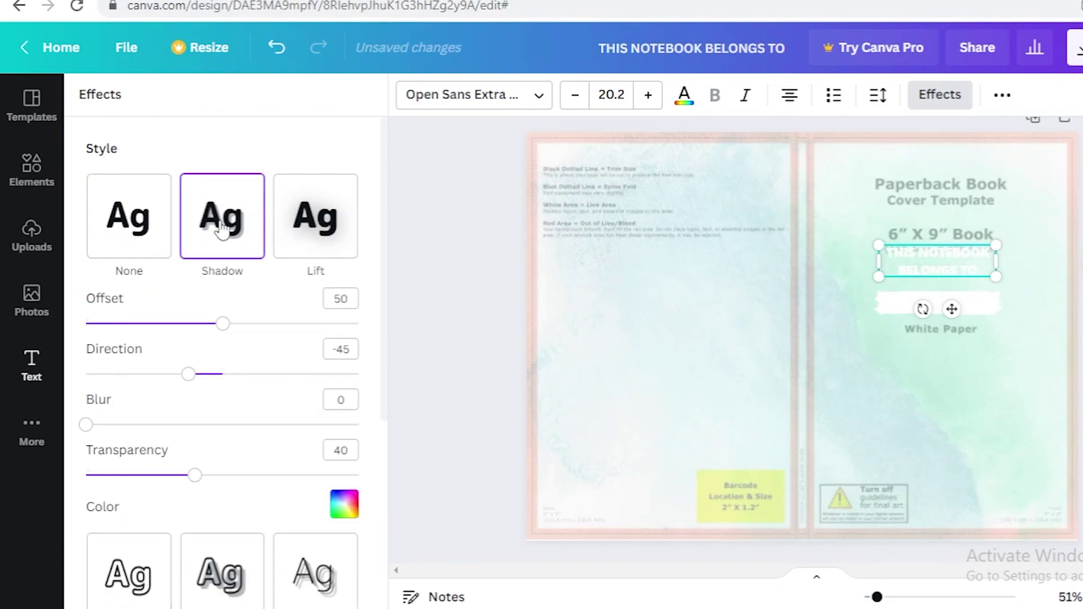
left_click(344, 503)
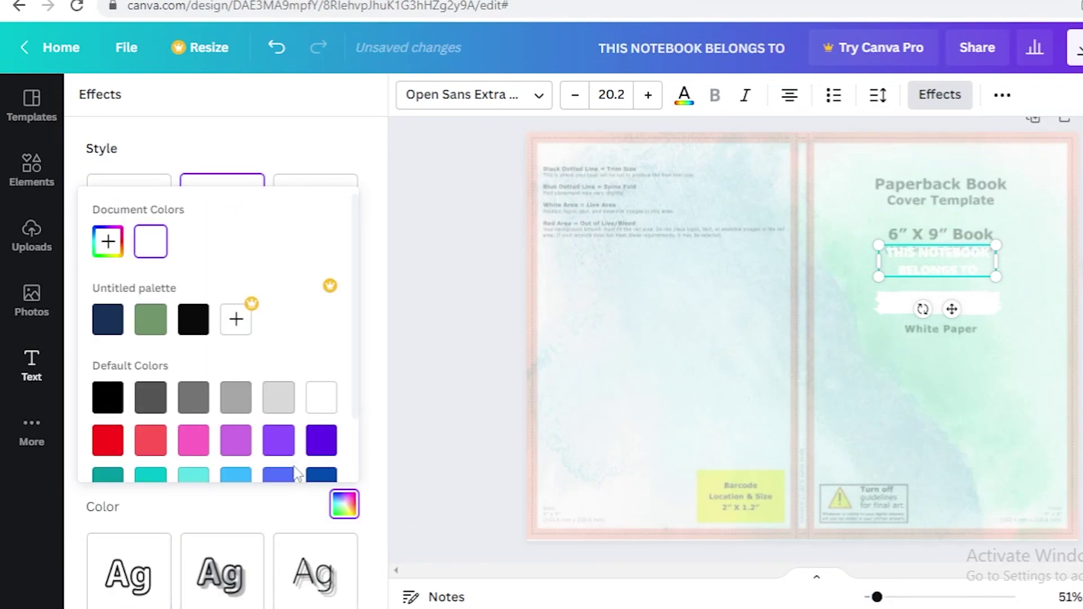
left_click(152, 477)
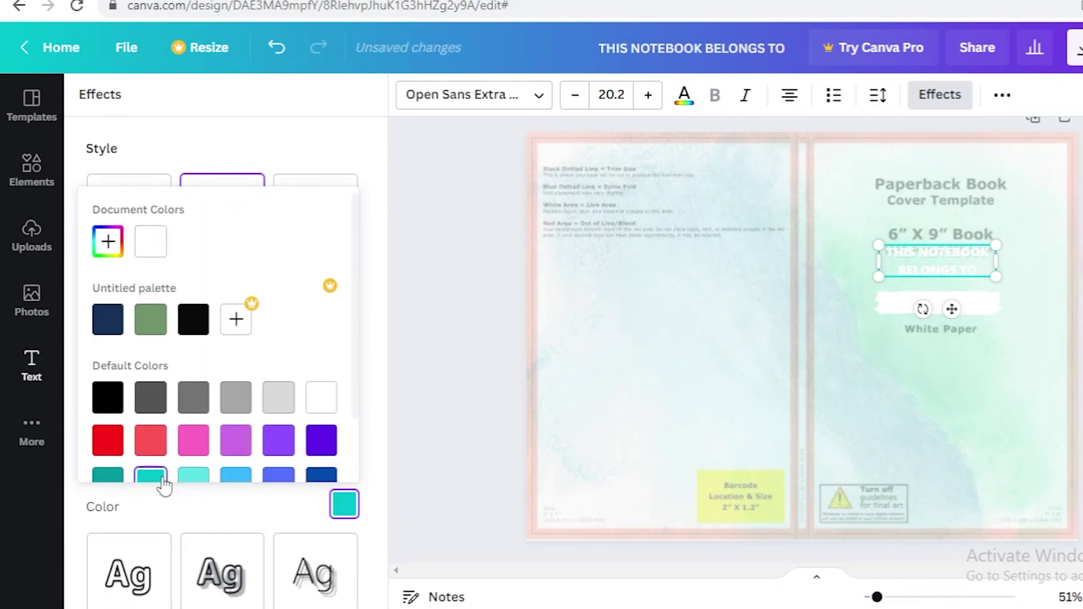
left_click(333, 477)
key("Escape")
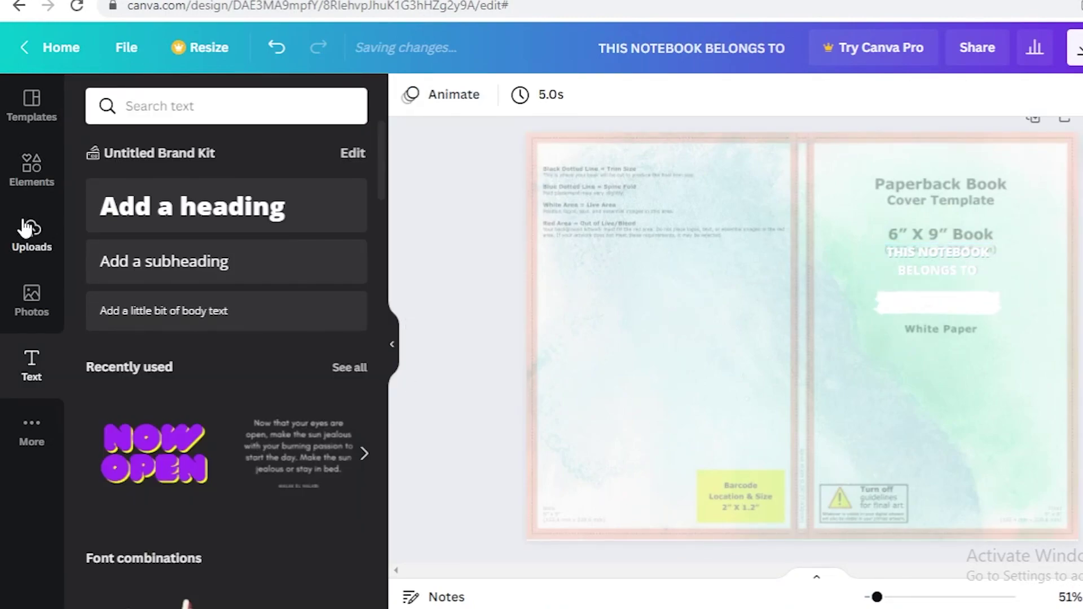
Replace the previous element search with "FLOWERS" and limit the results to graphics
left_click(32, 169)
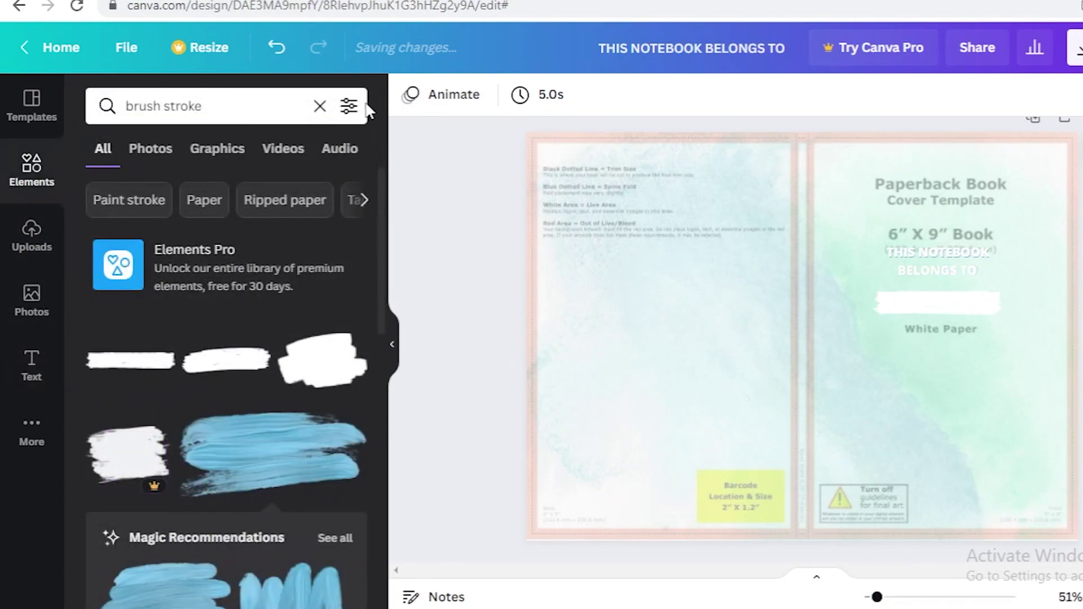
left_click(320, 106)
left_click(246, 110)
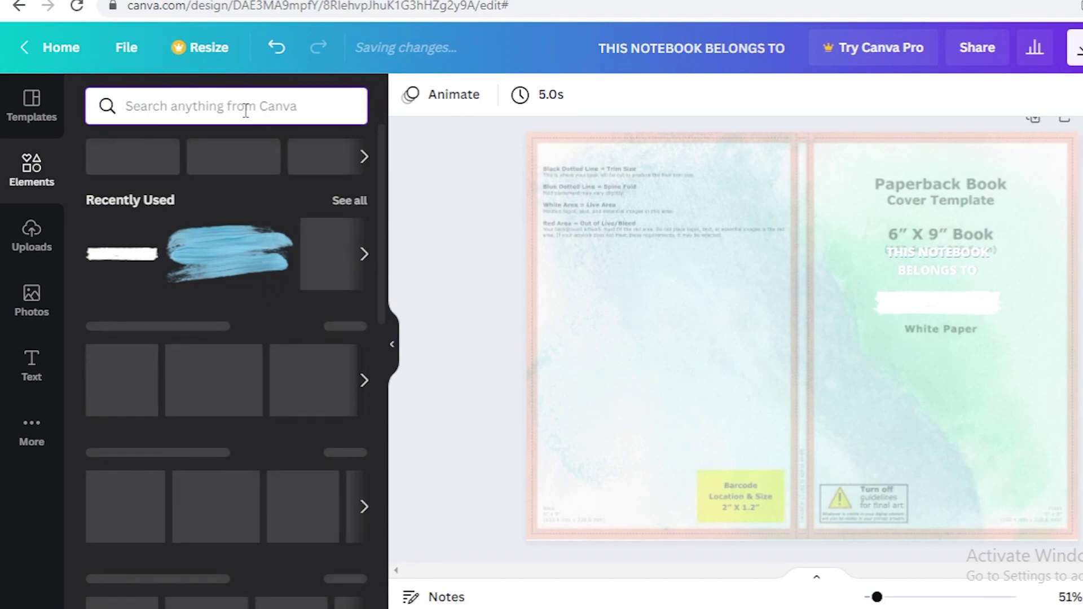
type("FLO")
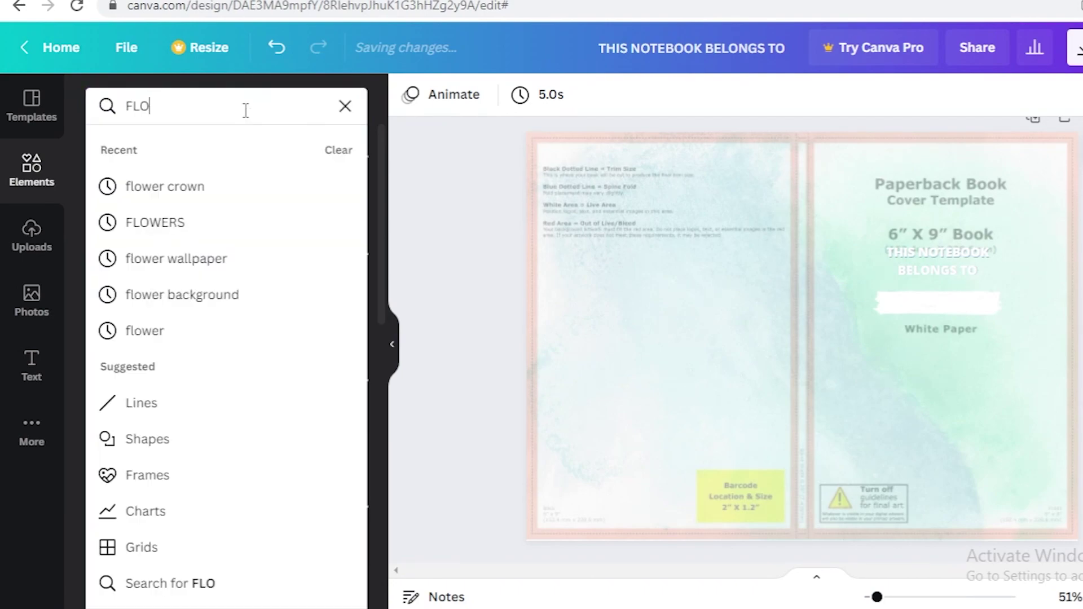
type("WERS")
key("Return")
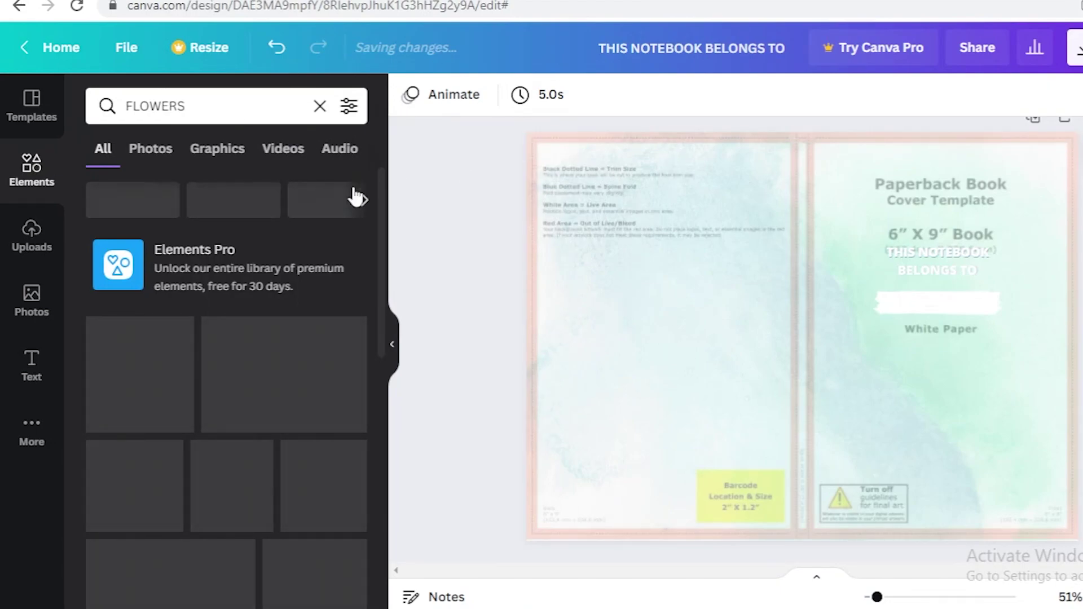
left_click(159, 158)
left_click(214, 158)
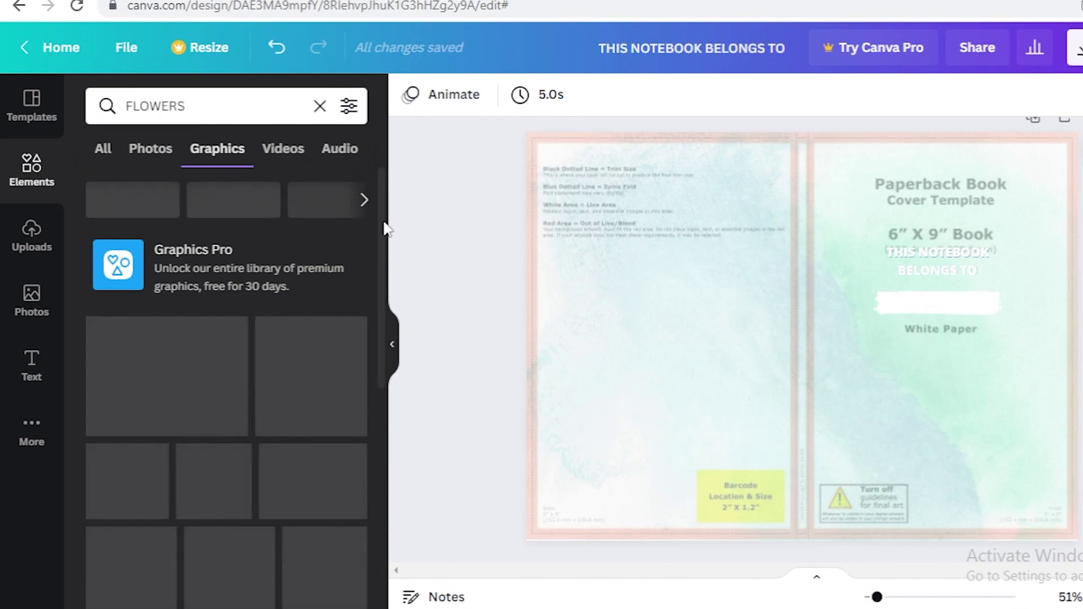
scroll(361, 282, "down", 2)
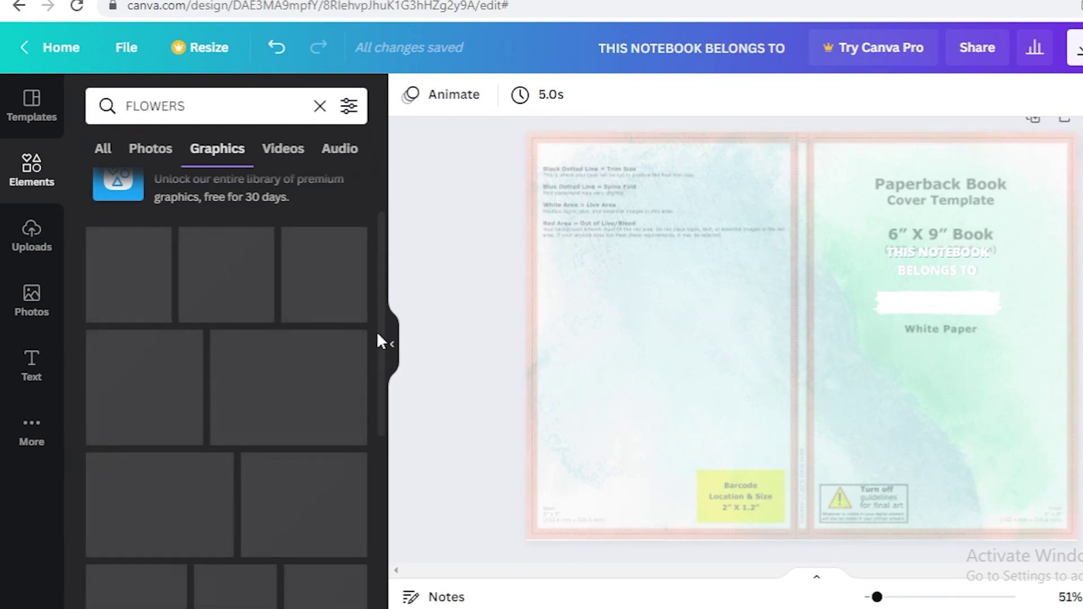
scroll(376, 360, "up", 3)
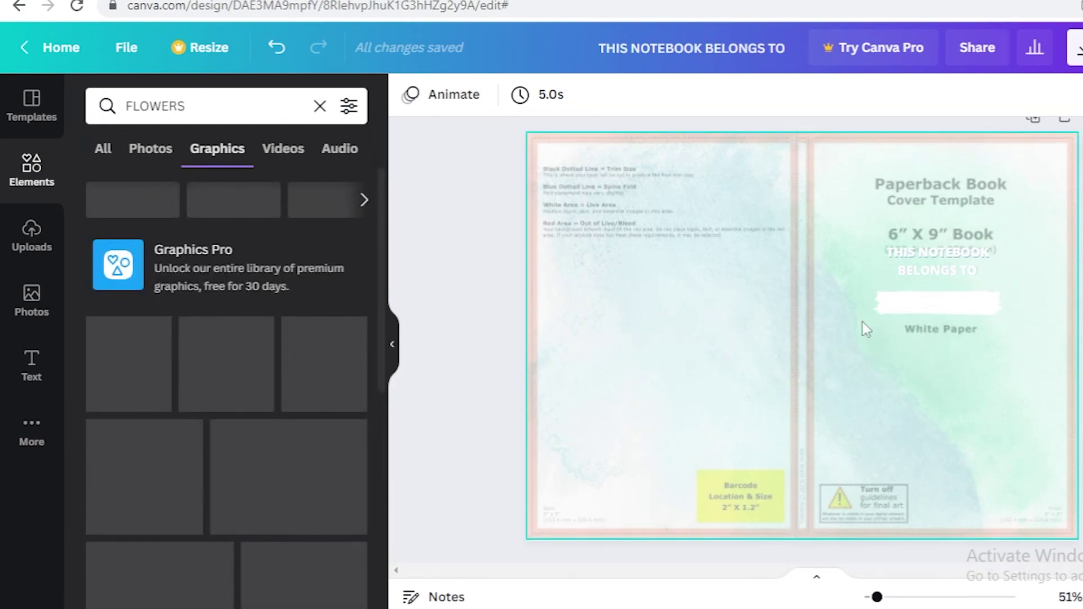
left_click(938, 276)
triple_click(951, 269)
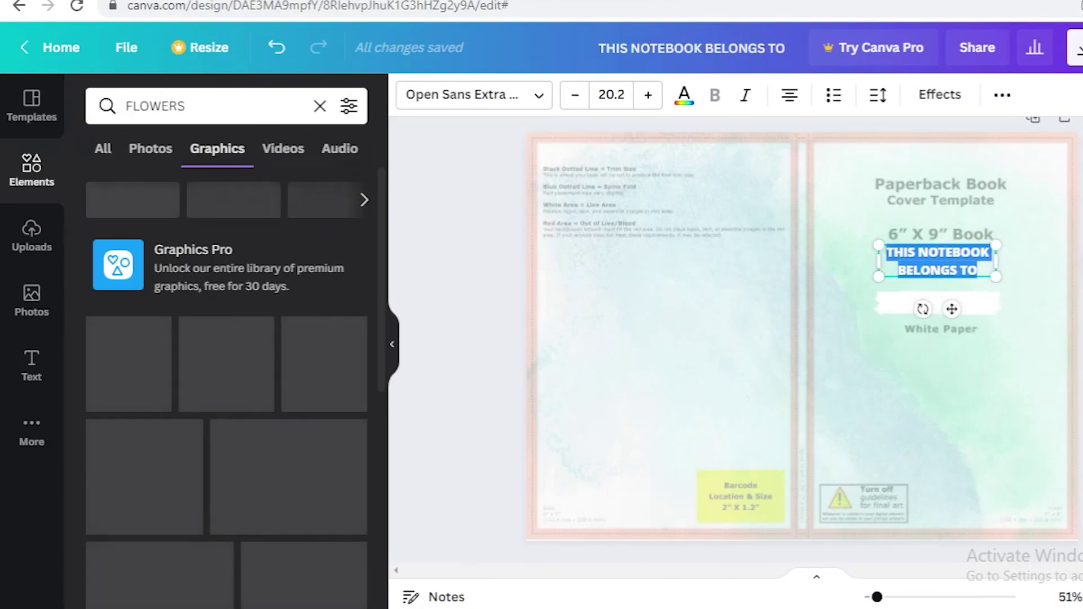
key("Escape")
key("Escape")
Add the line-drawn flower branch to the lower-left corner of the back cover and recolor it with the background photo's green
left_click(149, 361)
left_click_drag(801, 345, 612, 363)
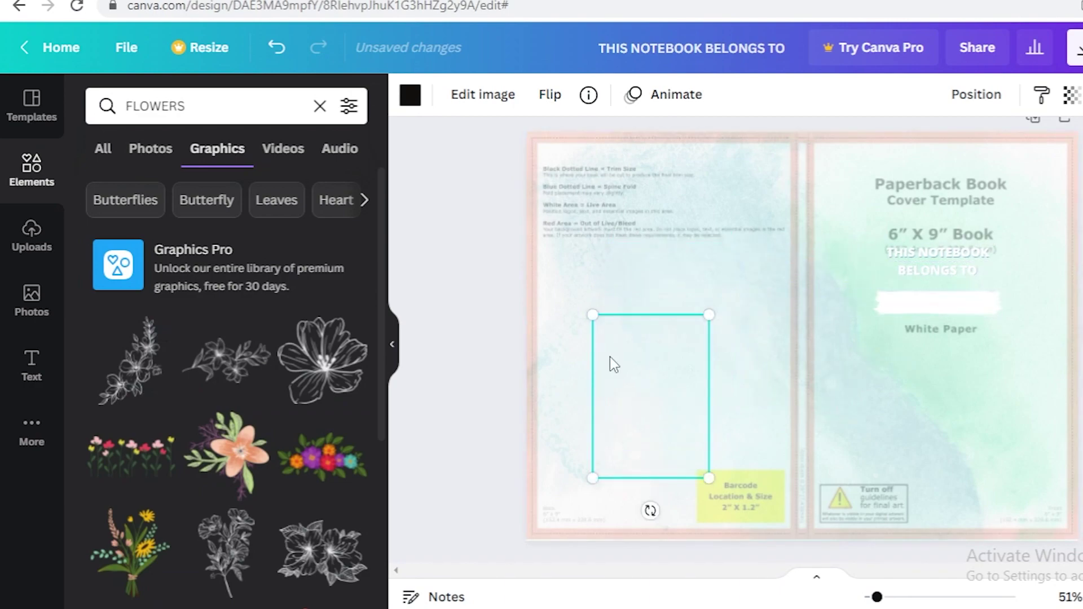
left_click(412, 96)
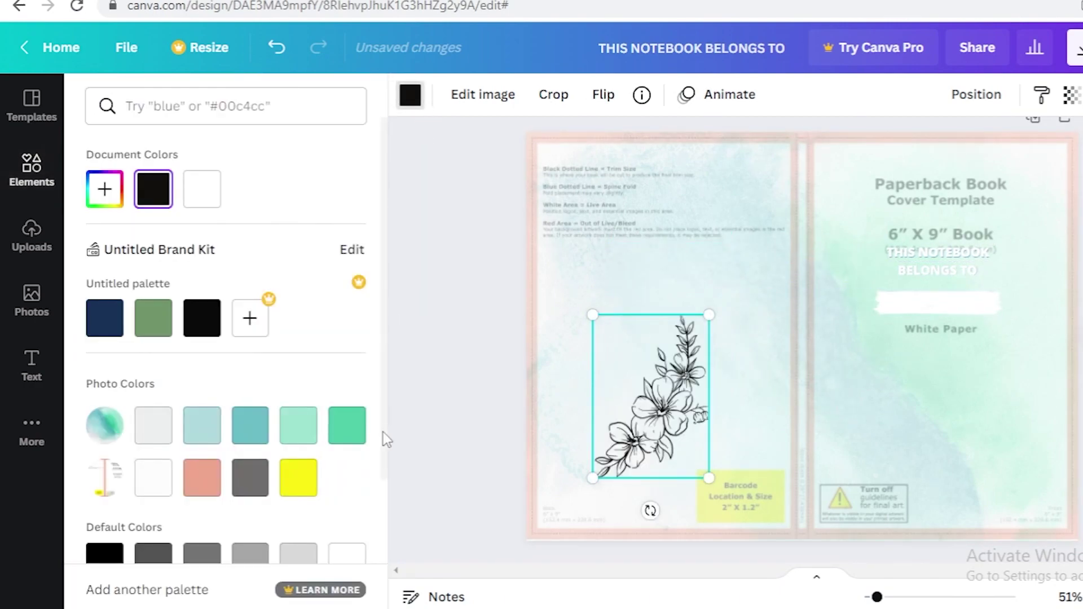
left_click(347, 425)
left_click_drag(649, 405, 597, 442)
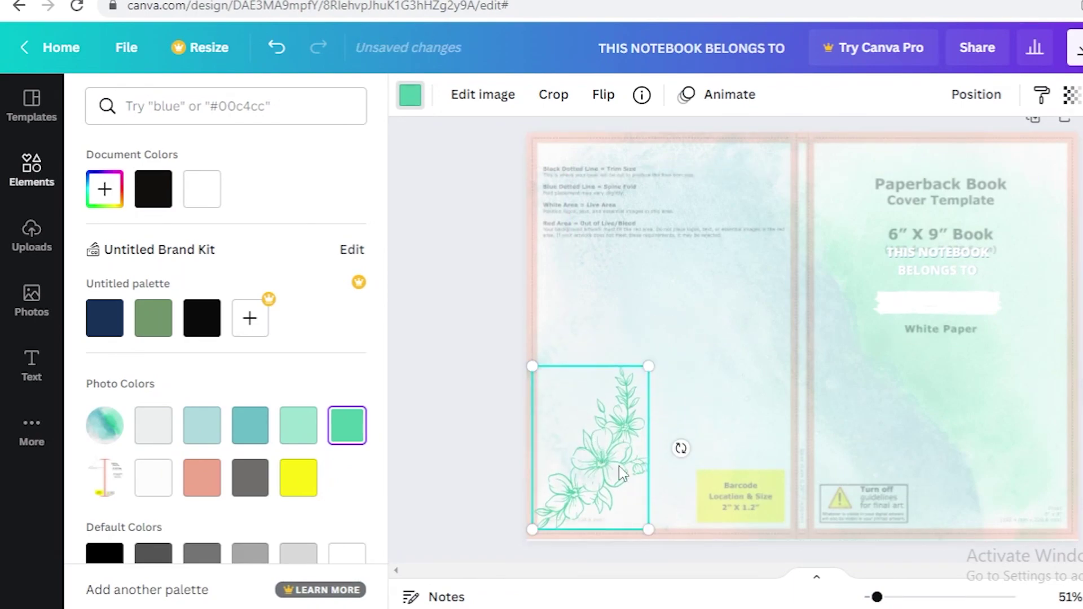
Flip the green flower branch horizontally and adjust its rotation
left_click_drag(681, 447, 699, 350)
left_click(602, 94)
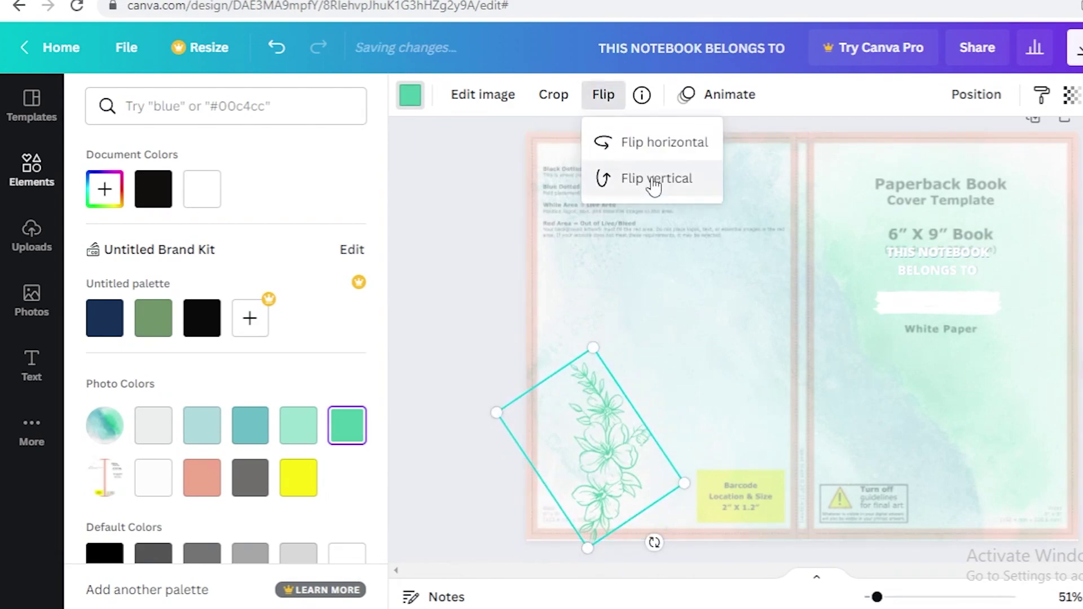
left_click(661, 144)
left_click_drag(594, 460, 608, 443)
left_click_drag(687, 435, 684, 537)
Move the flower branch to the upper-left corner of the back cover and tilt it to follow the corner
left_click_drag(580, 486, 575, 236)
left_click_drag(518, 327, 469, 273)
left_click(579, 227)
left_click_drag(580, 228, 588, 229)
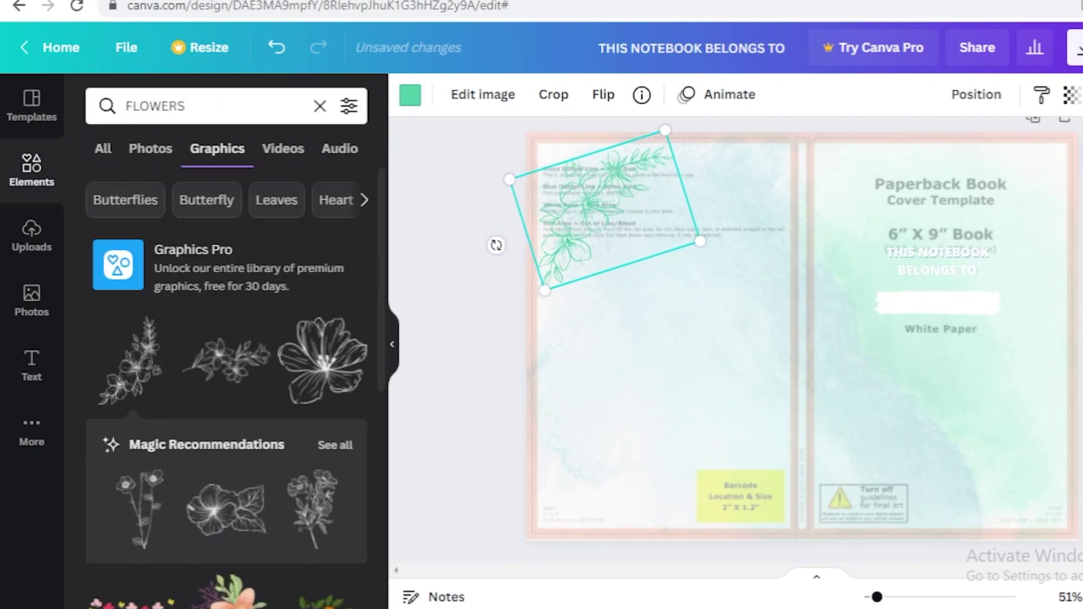
left_click(519, 276)
Duplicate the flower branch, place the copy in the front cover's lower-right corner, and flip and rotate it to fit that corner
left_click(575, 238)
key("ctrl+d")
left_click_drag(576, 239, 950, 469)
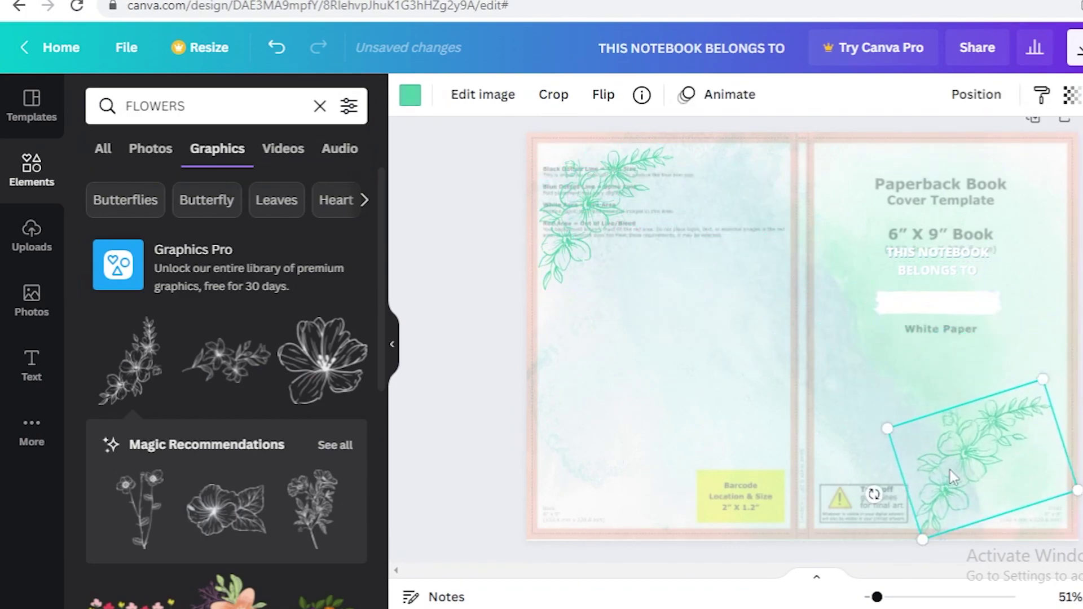
left_click(603, 94)
left_click(626, 169)
left_click_drag(885, 496, 973, 540)
mouse_move(1019, 466)
left_mouse_down()
mouse_move(1012, 489)
mouse_move(1045, 480)
mouse_move(1016, 486)
mouse_move(1006, 462)
left_mouse_up()
left_click(695, 356)
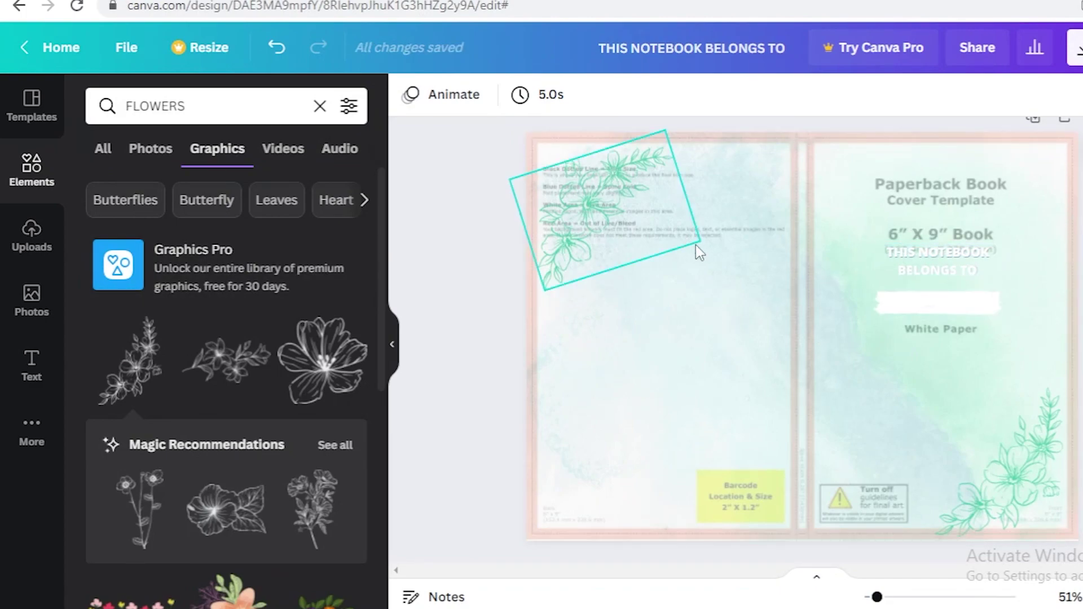
Unlock the paperback cover template guide and delete it from the design
left_click(783, 323)
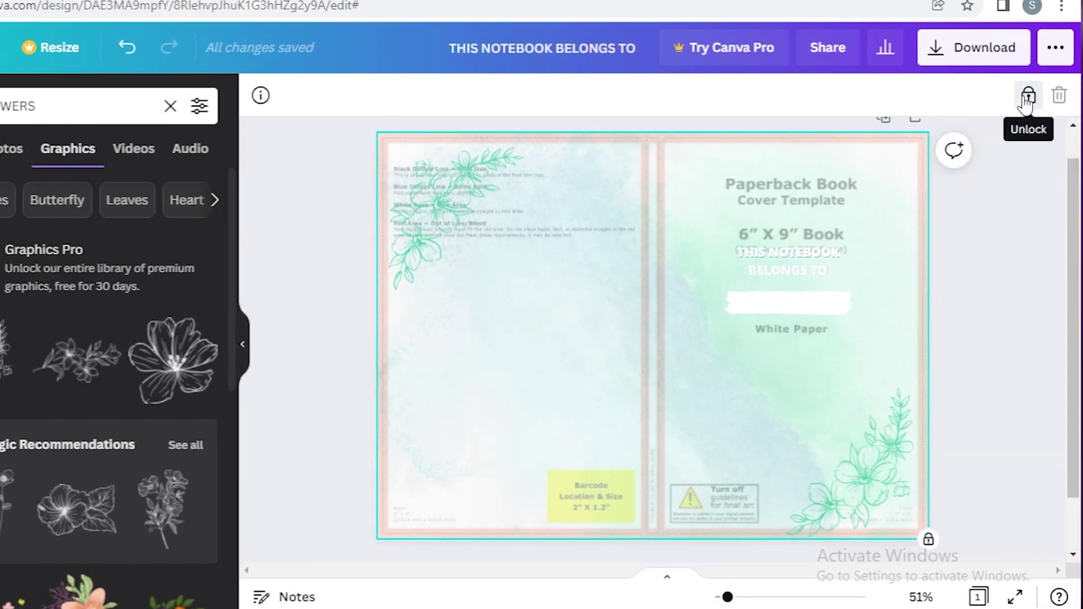
left_click(1028, 97)
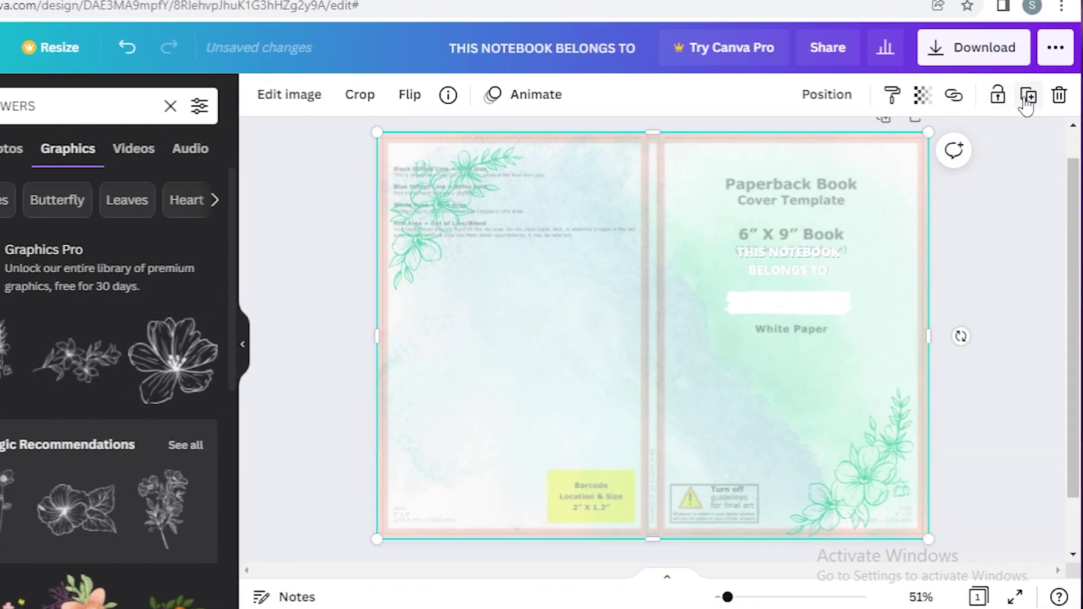
left_click(1059, 96)
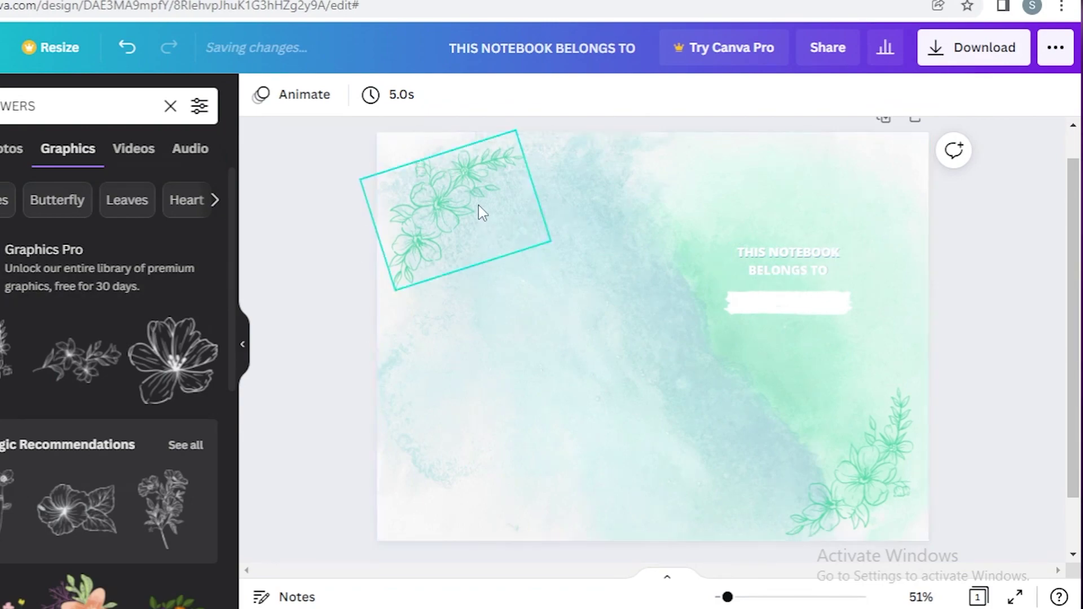
Set the watercolor background's transparency to 100
left_click(604, 342)
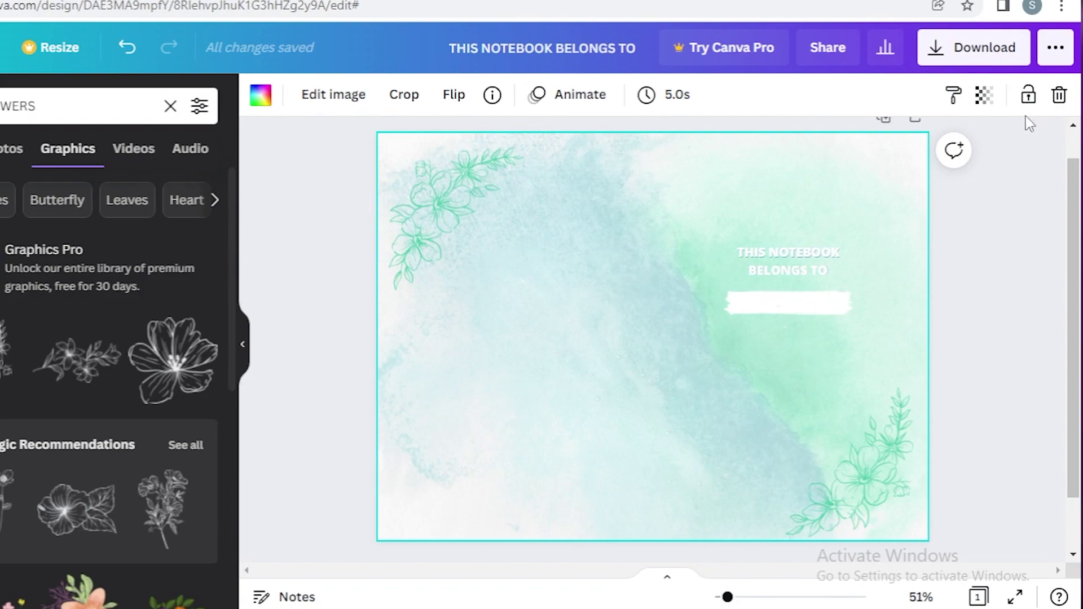
left_click(989, 102)
left_click_drag(848, 154, 1001, 156)
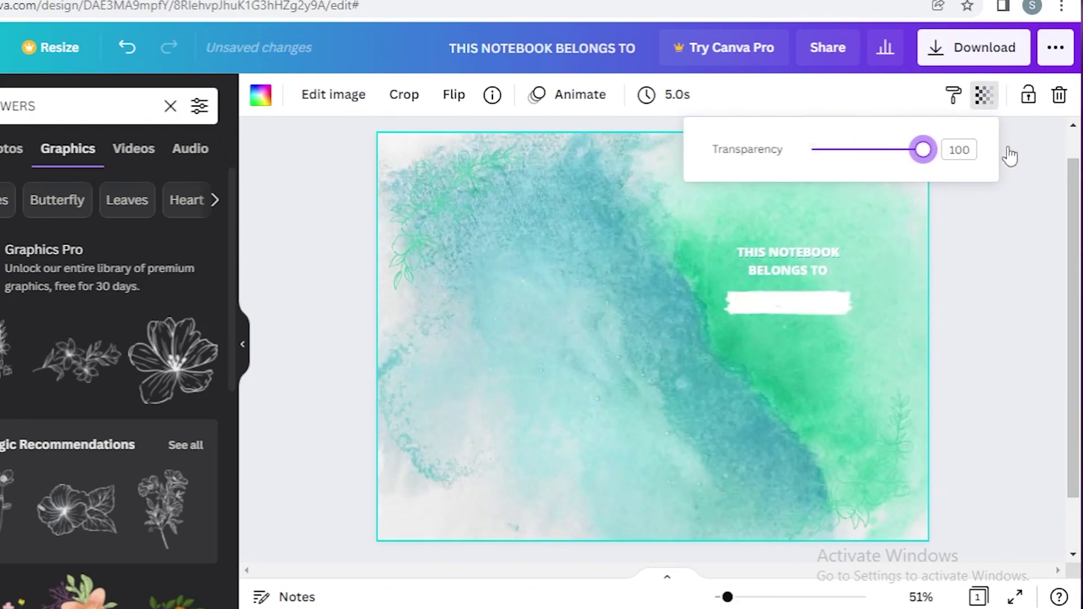
left_click(1031, 258)
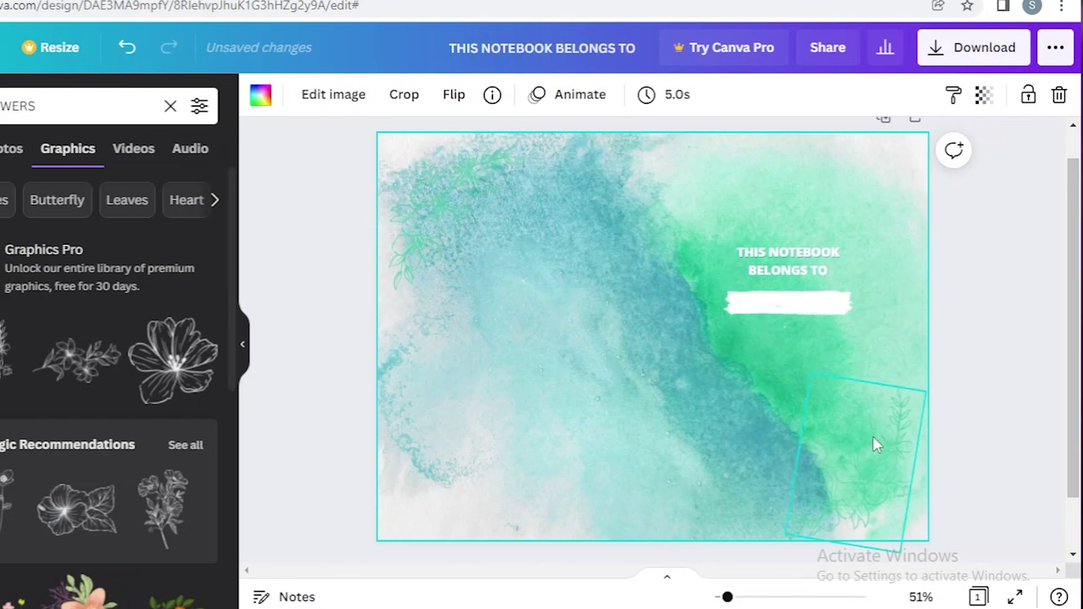
Recolor the flower branches in the lower-right and upper-left corners of the cover white
left_click(868, 460)
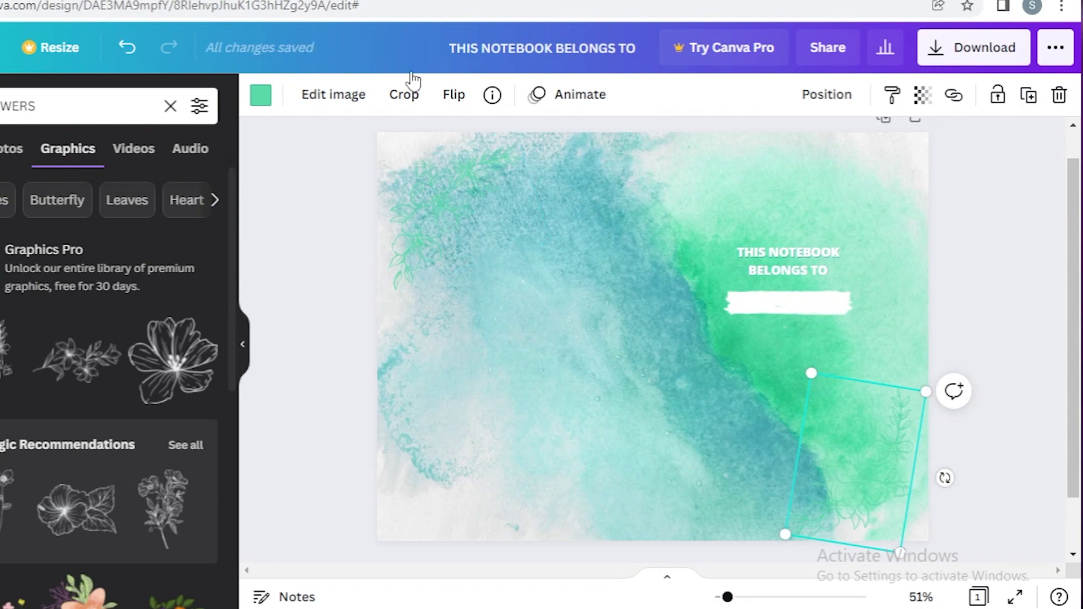
left_click(252, 96)
left_click(52, 189)
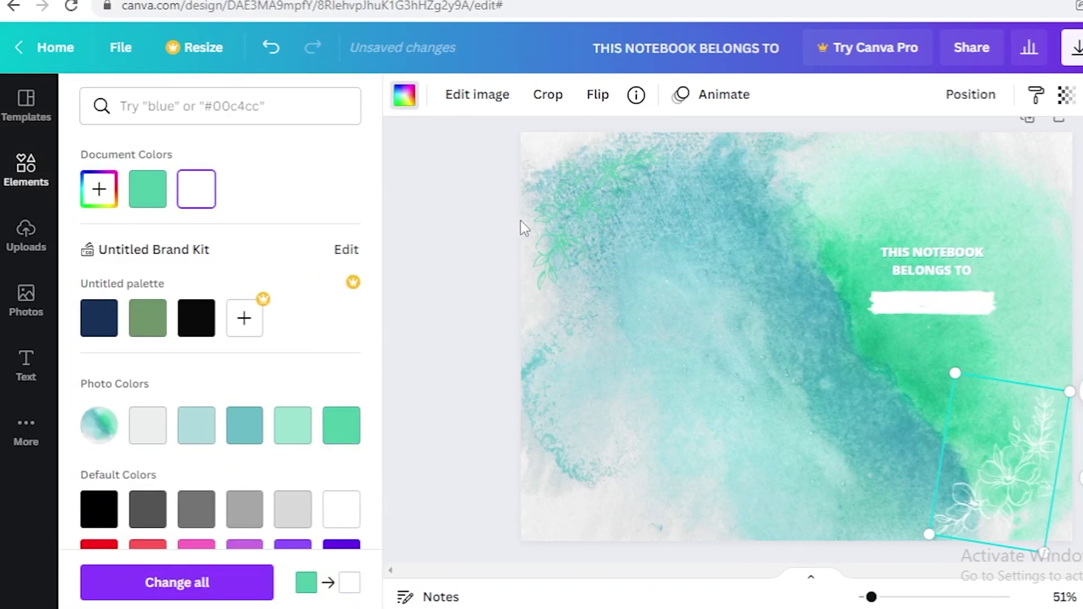
left_click(524, 229)
left_click(196, 189)
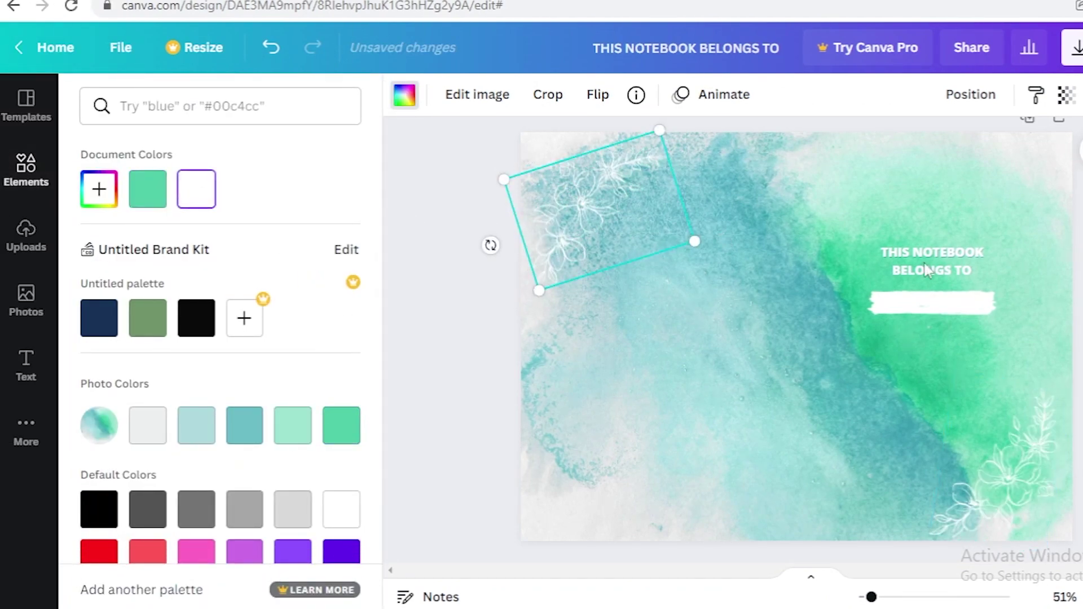
left_click(490, 243)
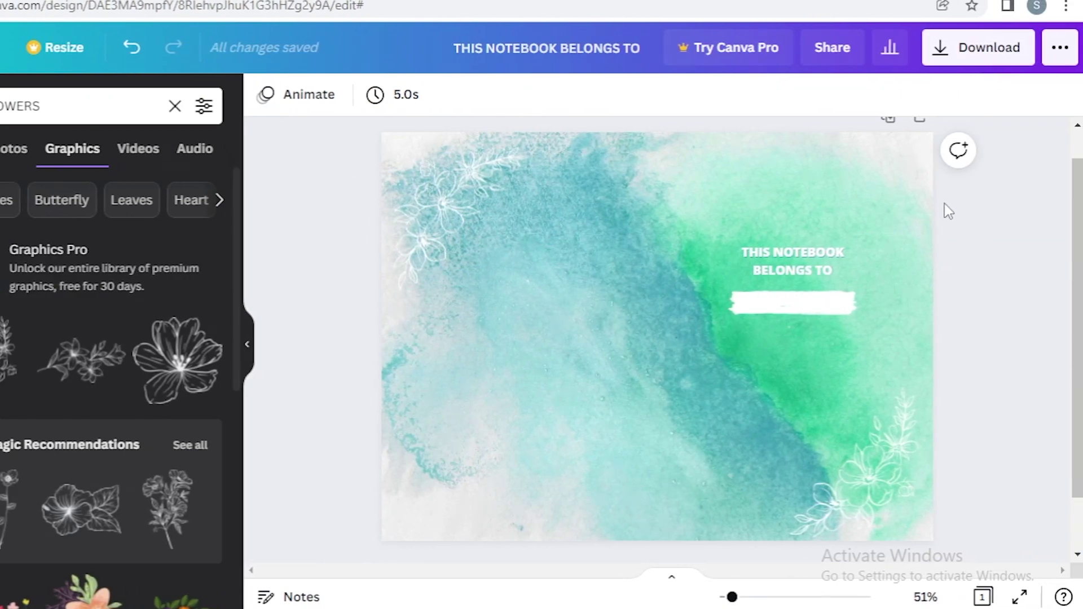
Review the download options for the finished cover
scroll(1010, 186, "down", 1)
left_click(966, 56)
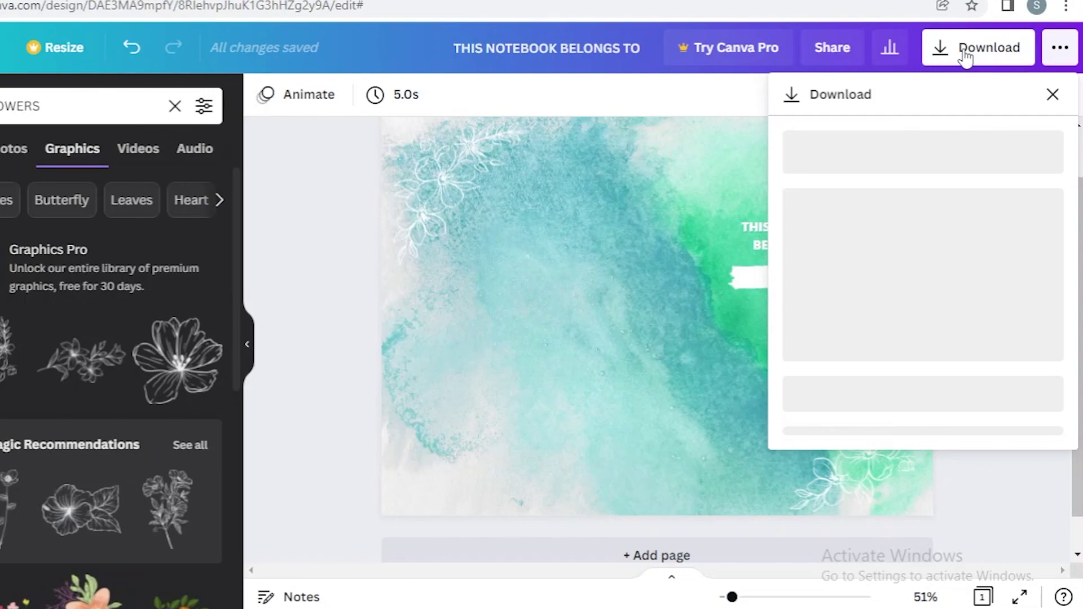
left_click(1053, 94)
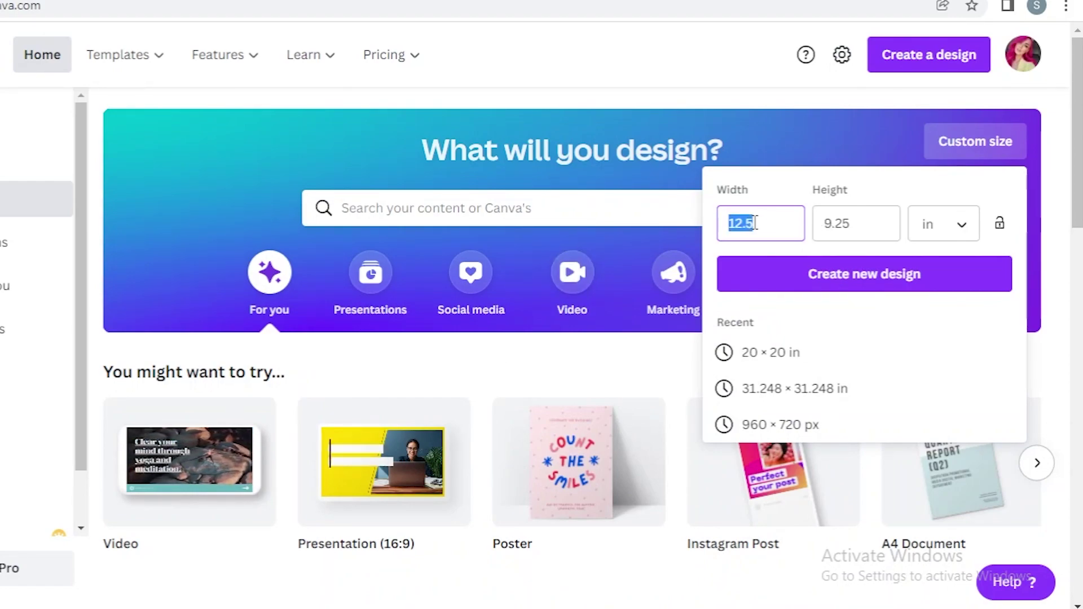
Create a new custom-size design 6 in wide and 9 in high, and open its element library
key("BackSpace")
left_click(888, 218)
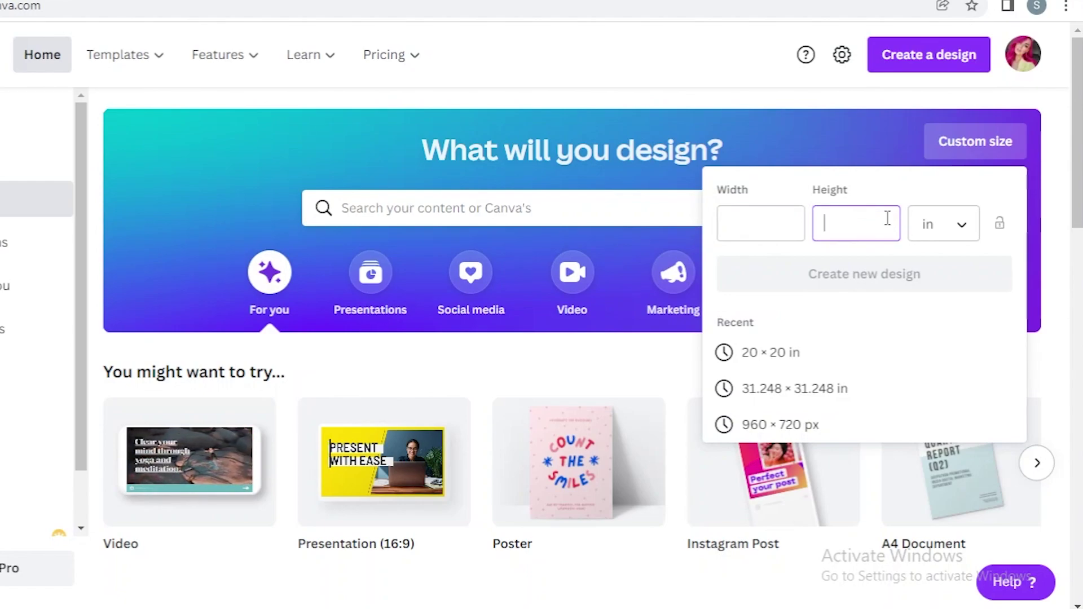
left_click(752, 220)
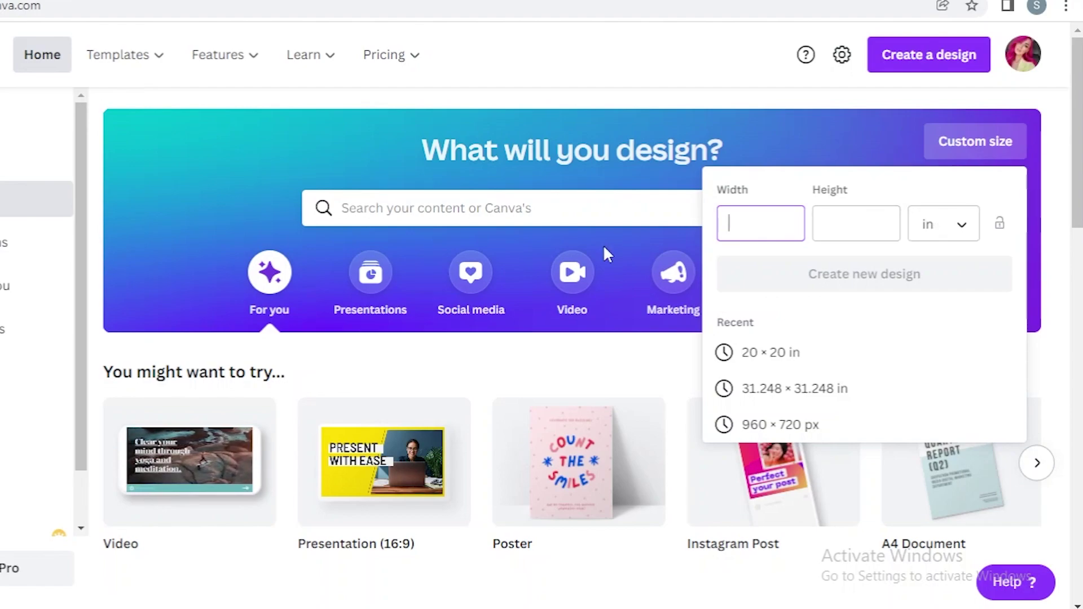
type("6")
left_click(821, 225)
type("9")
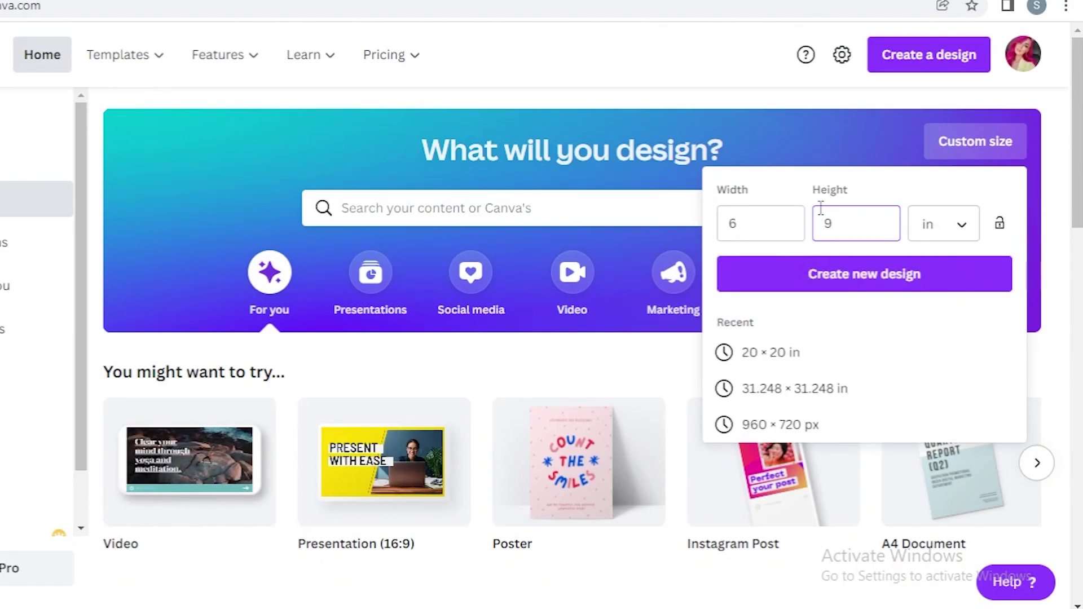
left_click(807, 284)
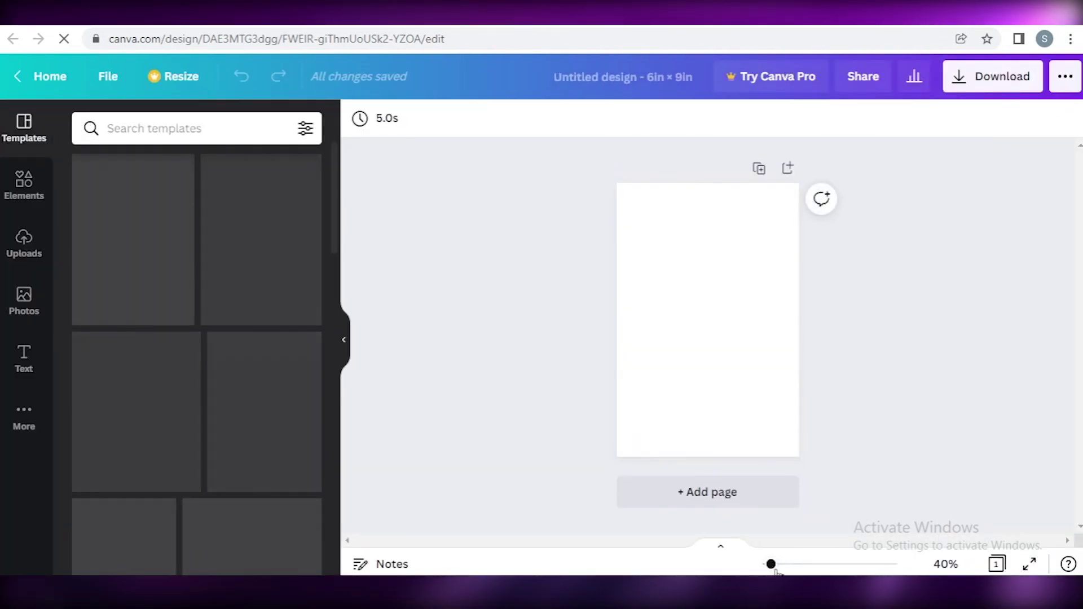
left_click_drag(771, 564, 769, 565)
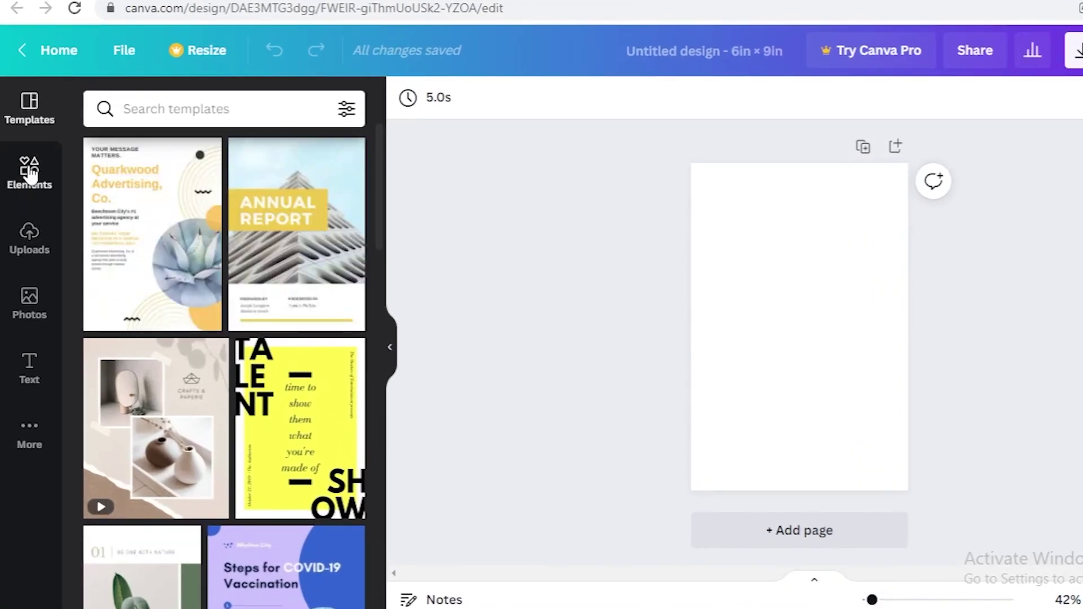
left_click(31, 175)
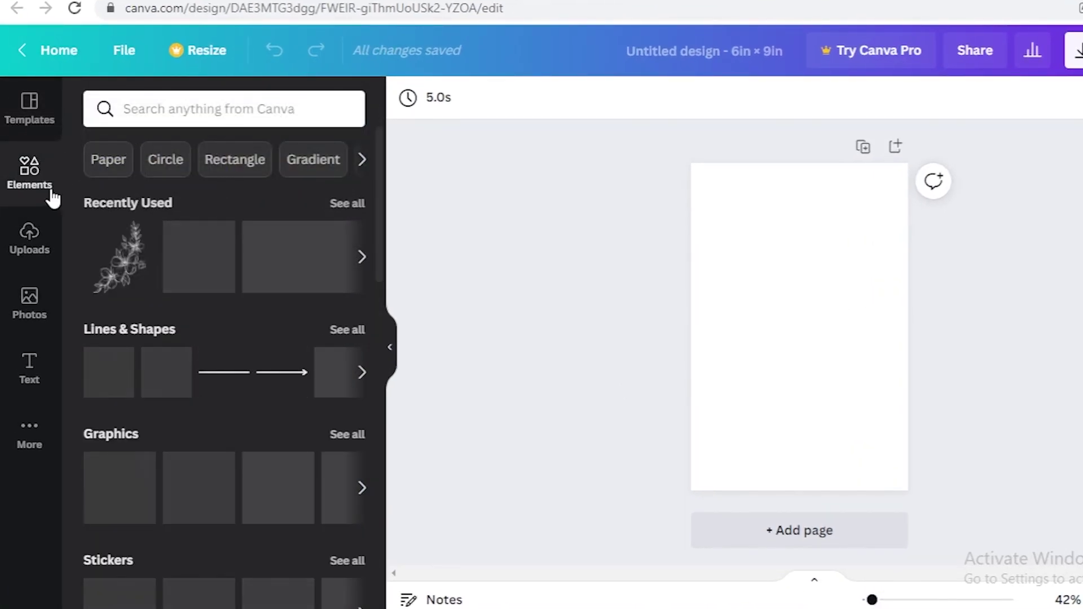
left_click(131, 268)
left_click_drag(837, 338, 828, 443)
key("Delete")
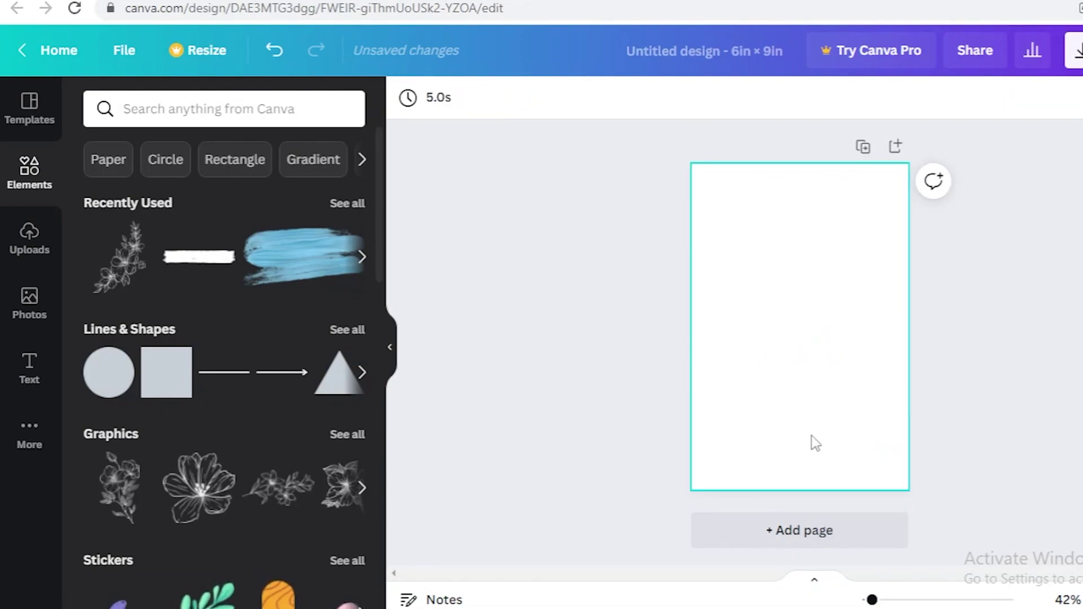
left_click(120, 337)
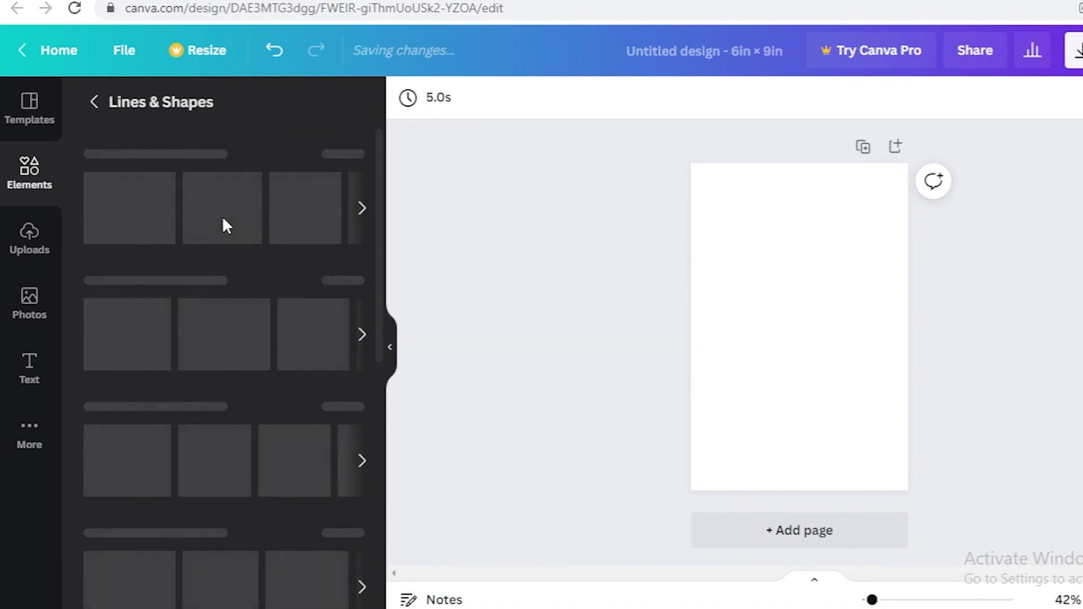
left_click(94, 102)
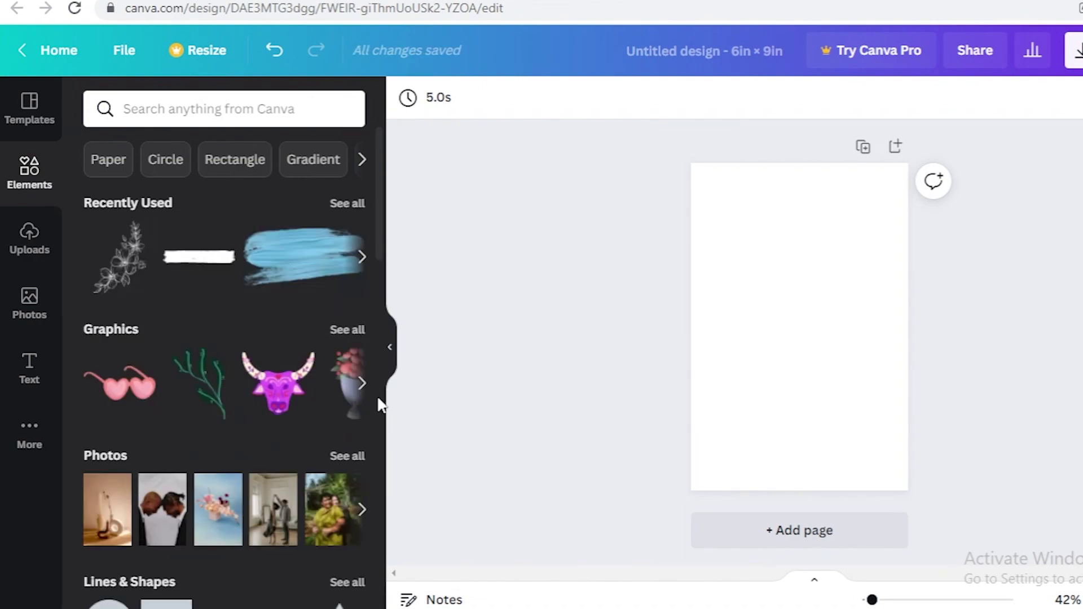
Add a plain line from the Lines & Shapes elements and stretch it horizontally across the page near its upper edge
scroll(375, 265, "down", 5)
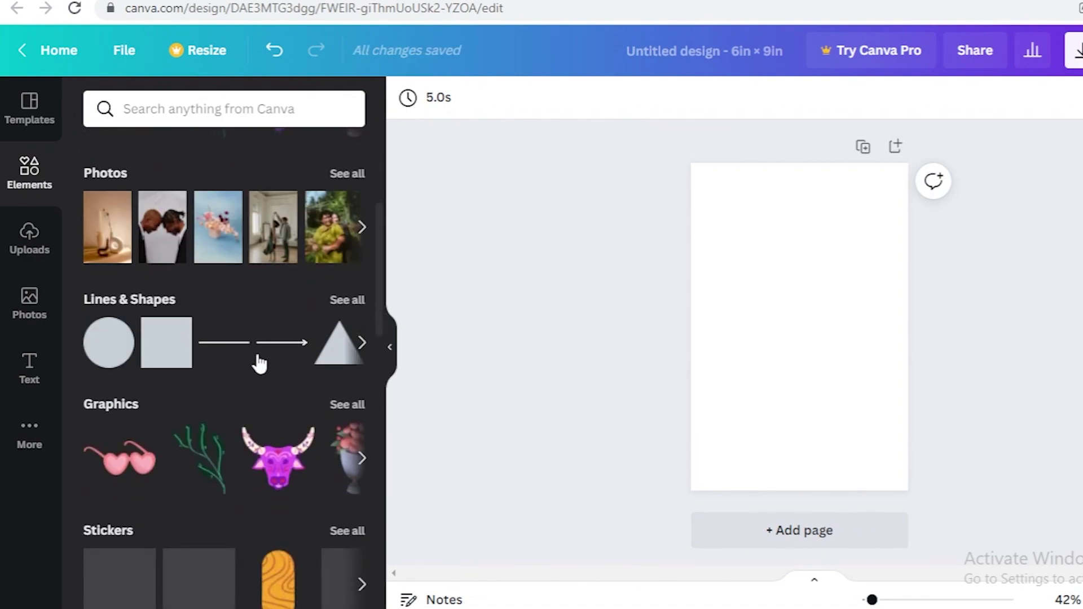
left_click(239, 353)
left_click_drag(788, 329, 885, 204)
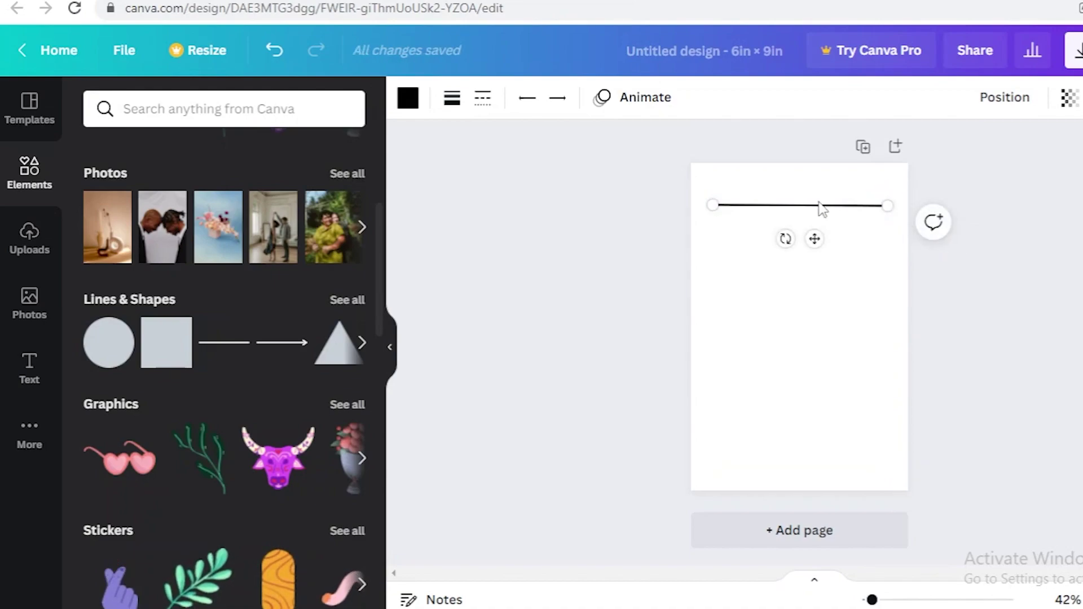
key("ctrl+d")
left_click_drag(822, 246, 816, 247)
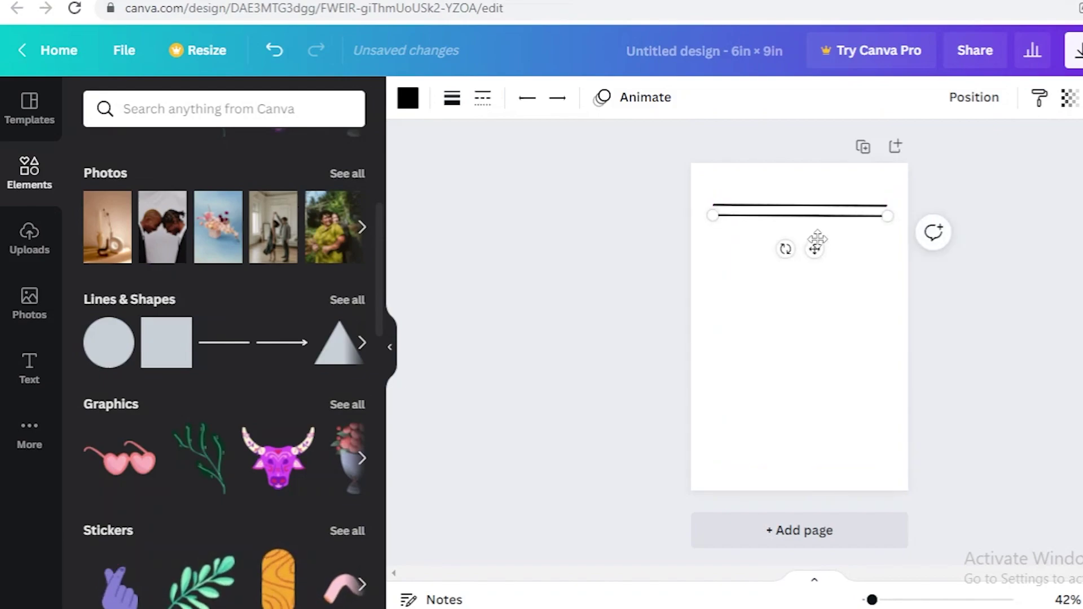
key("Delete")
Duplicate the horizontal line twice and align the copies beneath it as a set of three evenly spaced lines
left_click(882, 211)
key("ctrl+z")
key("ctrl+d")
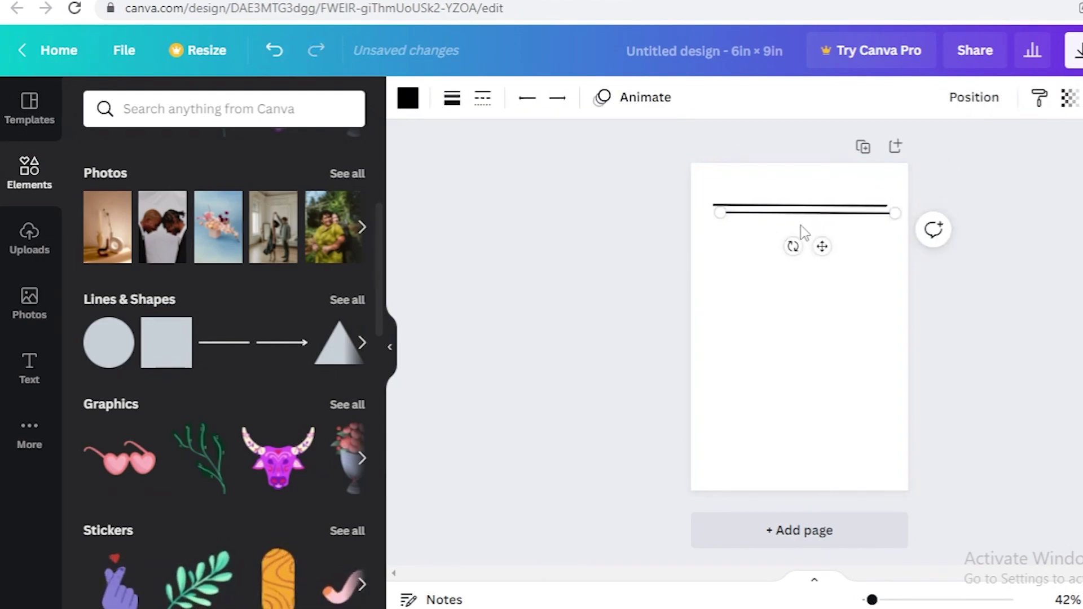
left_click_drag(813, 232, 813, 232)
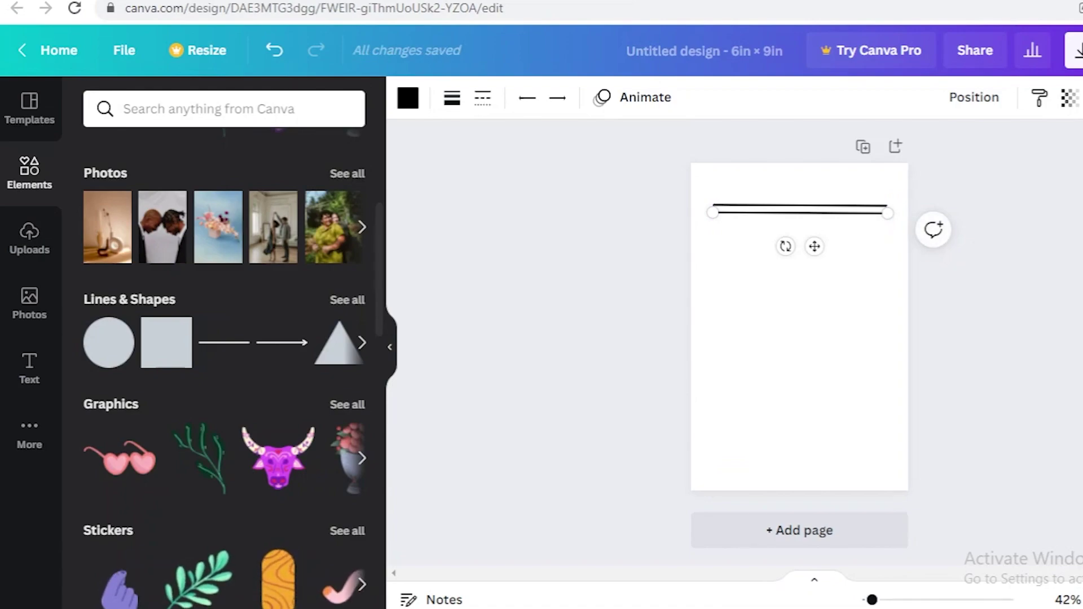
key("ctrl+d")
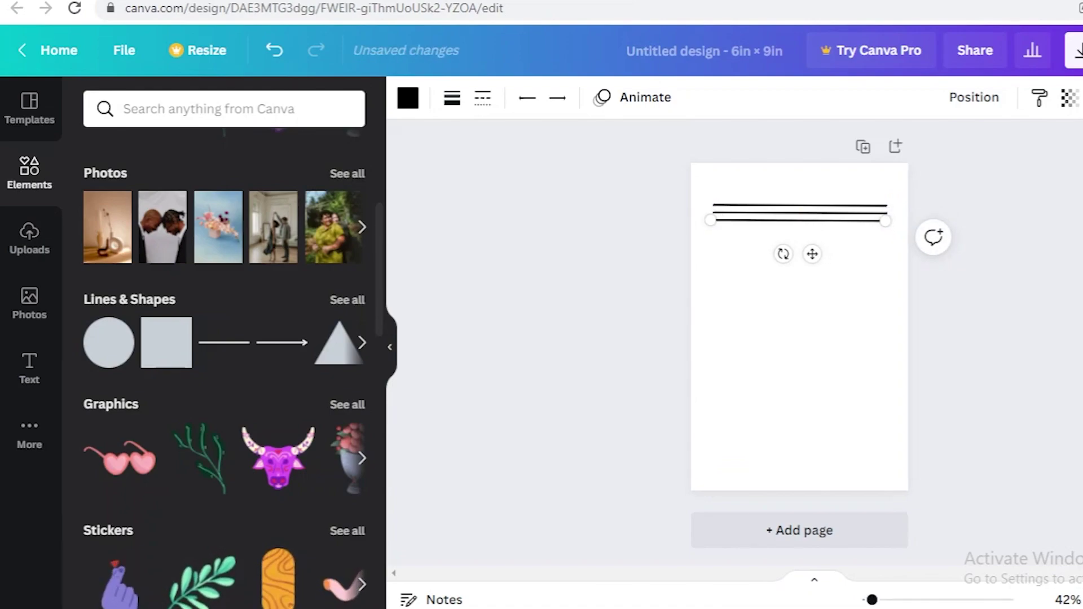
key("shift+Down")
key("shift+Up")
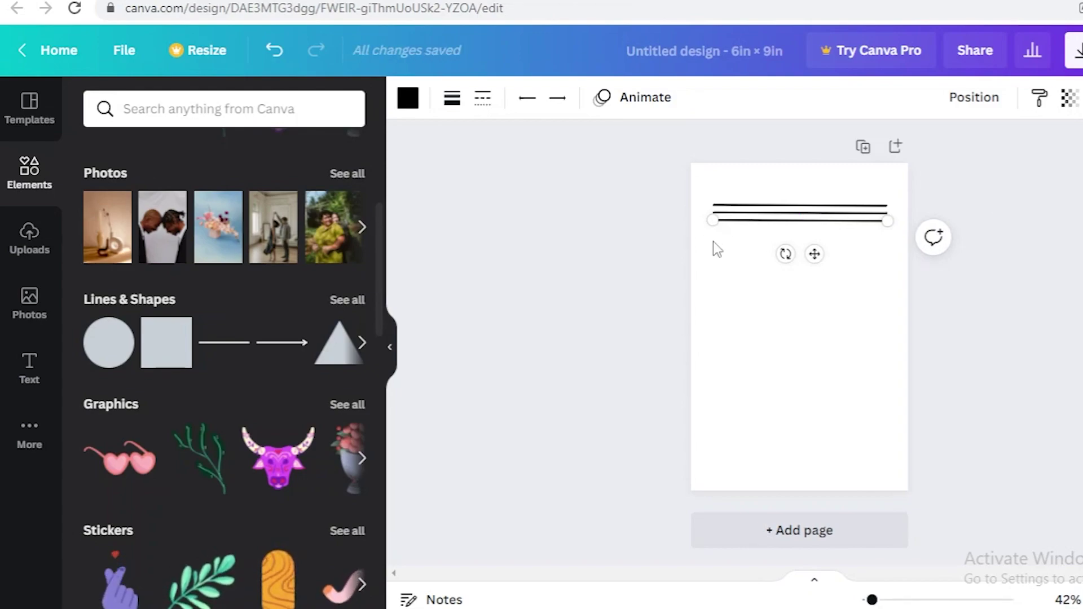
left_click(718, 294)
left_click_drag(766, 277, 784, 181)
left_click(784, 181)
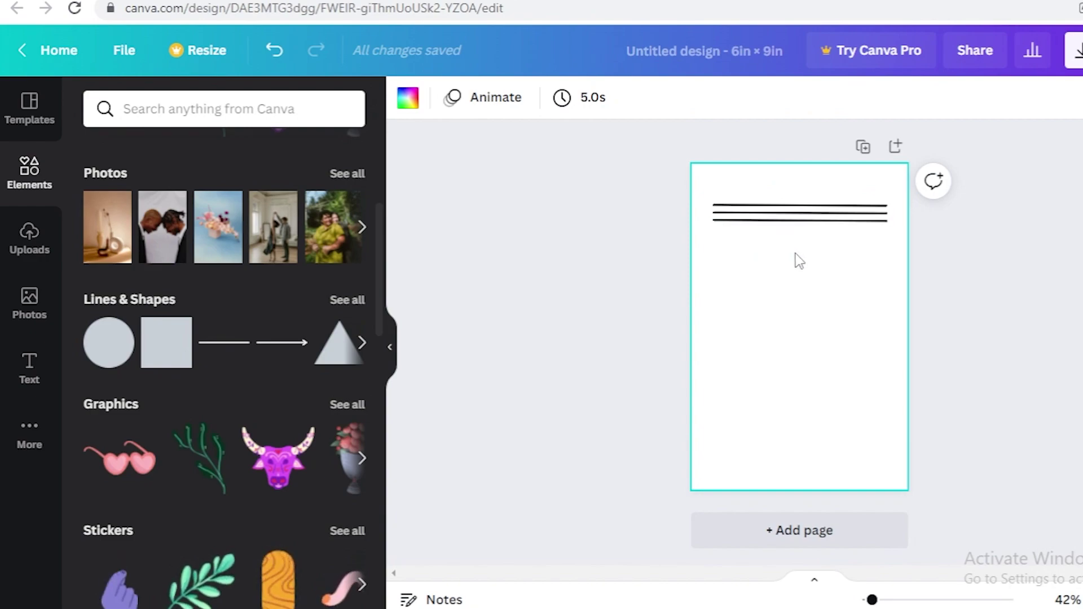
left_click_drag(781, 261, 798, 205)
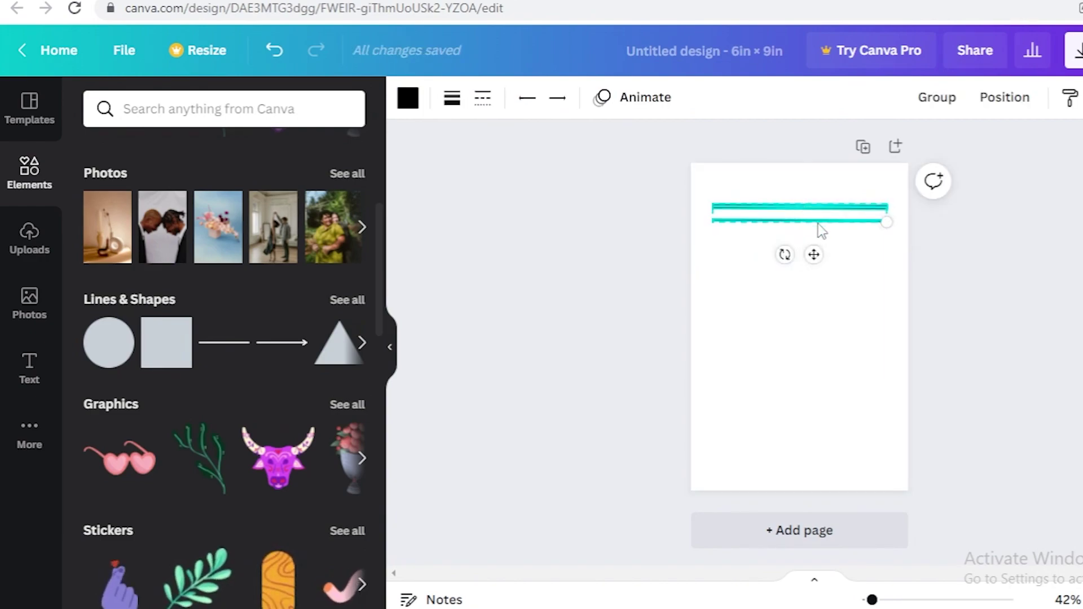
key("ctrl+d")
left_click_drag(815, 256, 813, 289)
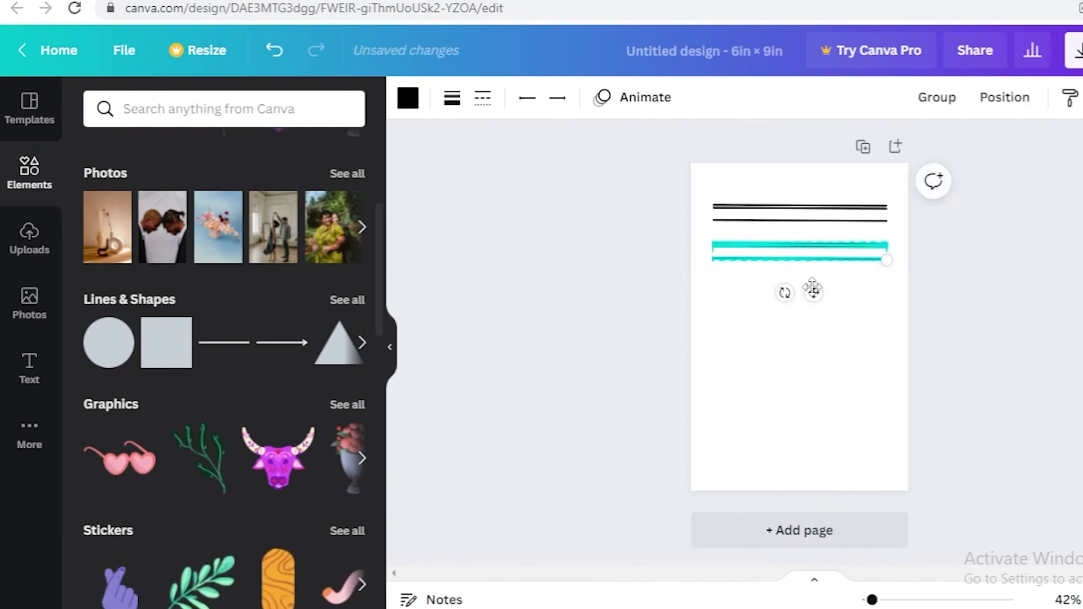
left_click(844, 285)
left_click(853, 247)
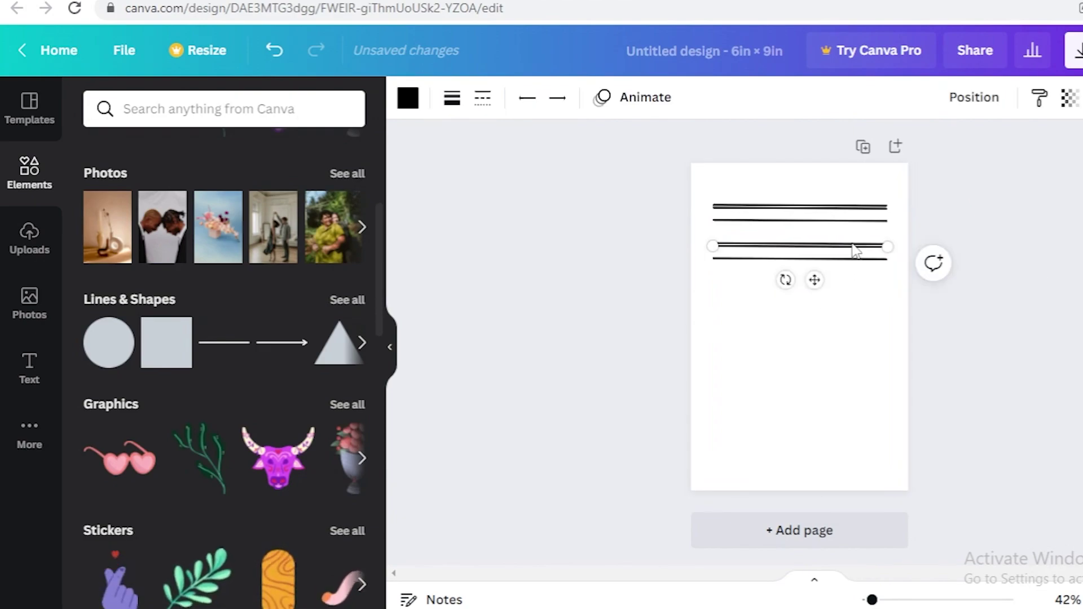
left_click(865, 219)
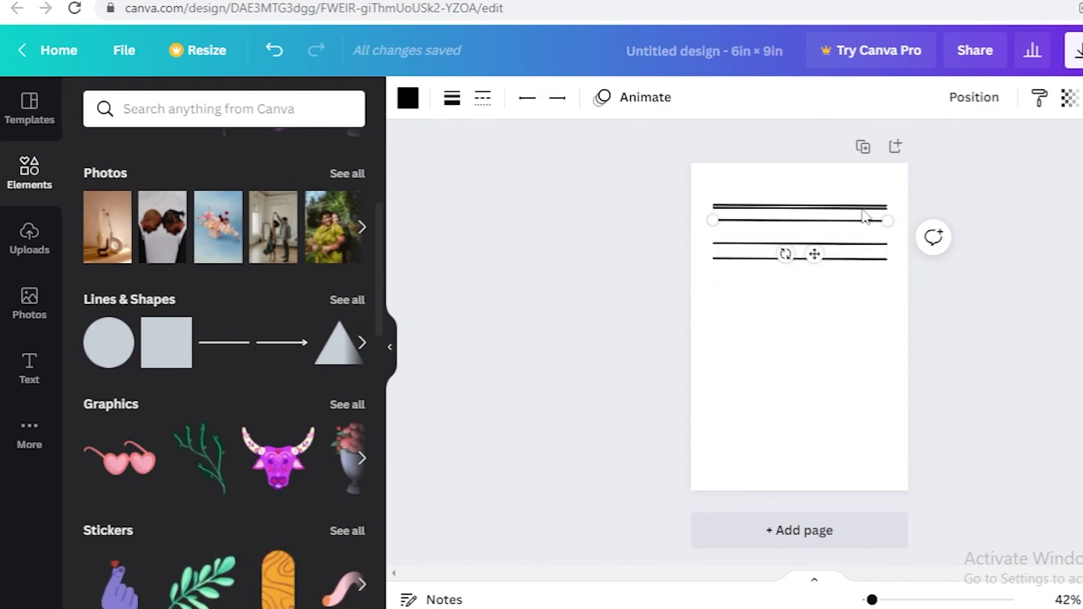
left_click(873, 207)
left_click_drag(870, 213, 863, 208)
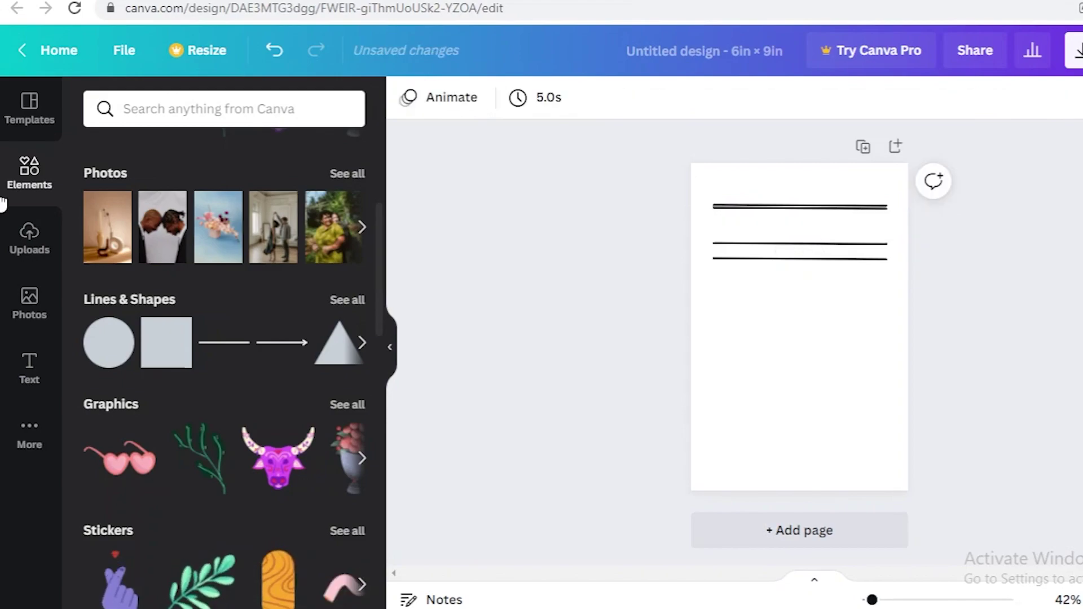
left_click(270, 63)
left_click(271, 63)
left_click(271, 64)
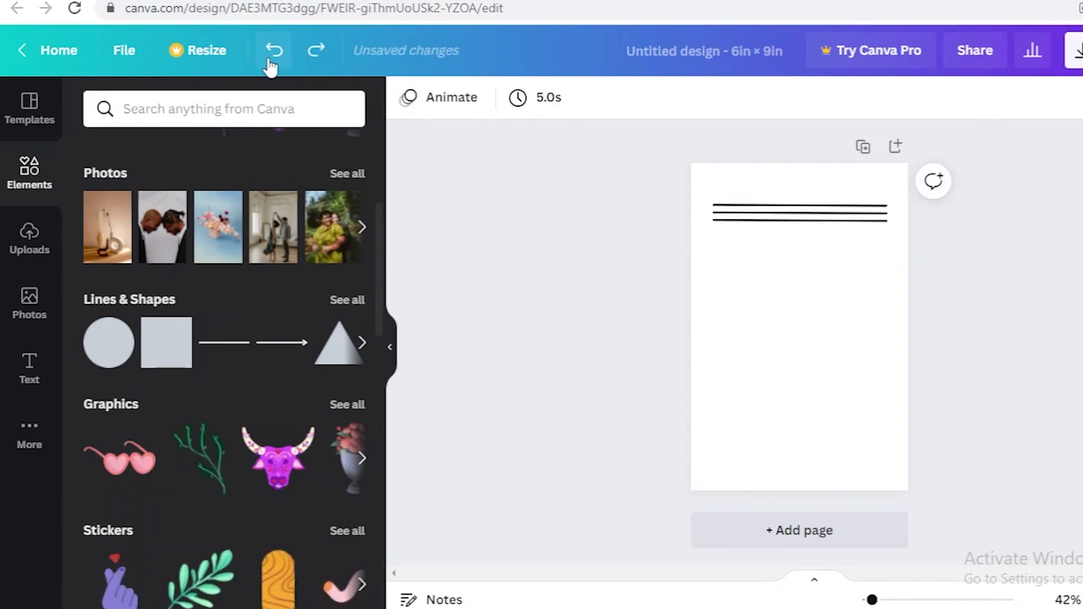
Select the three lines and place duplicates of the set down the page to make five sets of three
left_click(790, 279)
left_click_drag(829, 251, 826, 184)
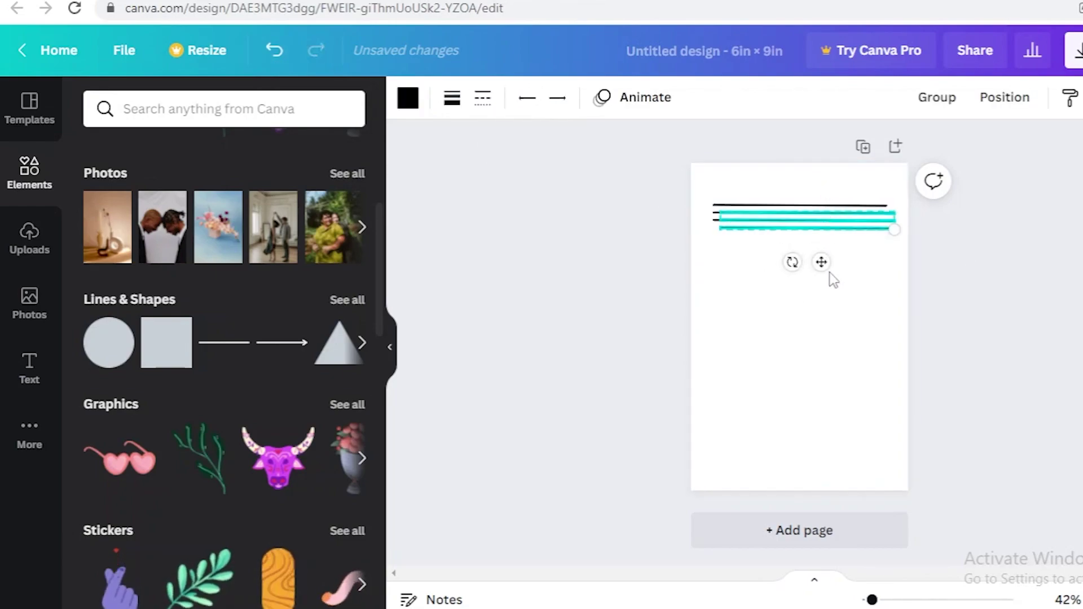
key("ctrl+d")
left_click_drag(817, 286, 821, 379)
left_click(819, 375)
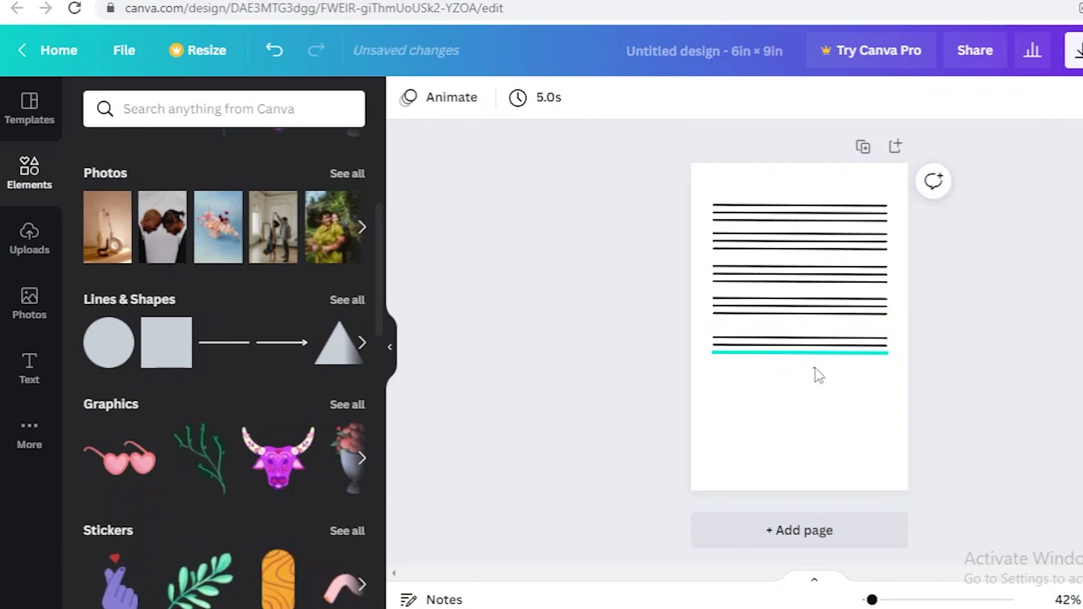
Duplicate the existing line sets and place the copies below to fill the page with nine sets
left_click_drag(905, 406, 805, 188)
key("ctrl+d")
left_click_drag(846, 280, 833, 425)
left_click(1023, 418)
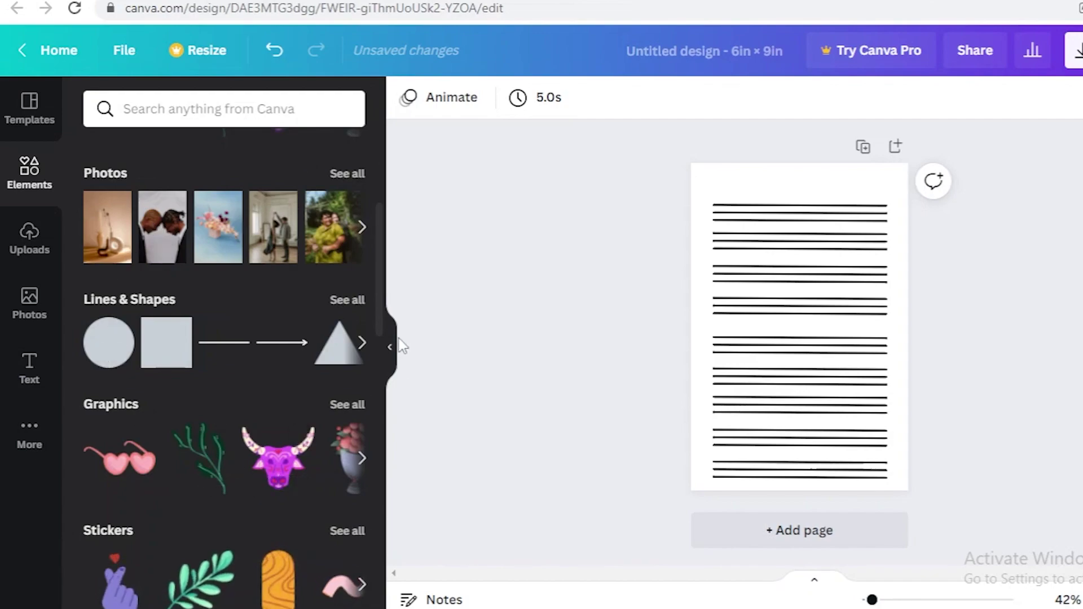
Add the recently used flower branch, enlarge it over most of the lined area, and send it backward one layer
left_click_drag(376, 269, 377, 198)
left_click(128, 225)
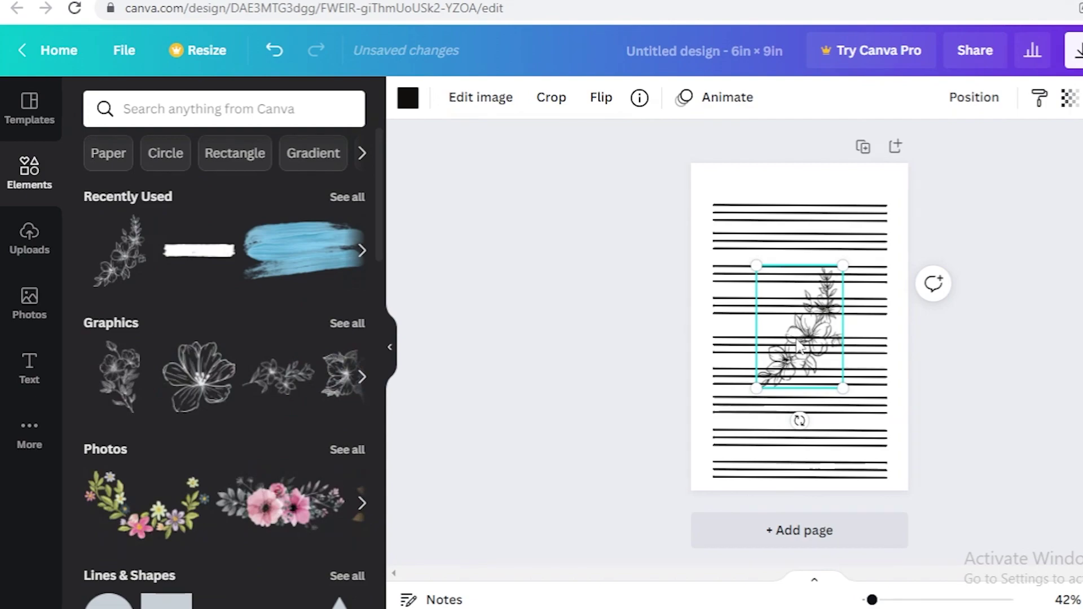
left_click_drag(849, 259, 818, 324)
right_click(785, 327)
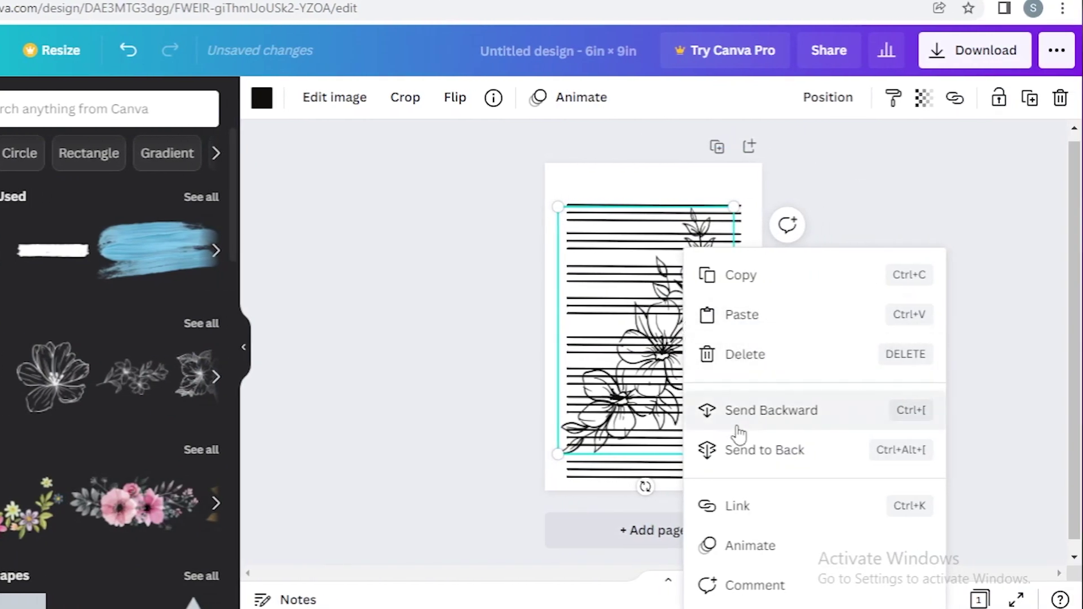
left_click(739, 410)
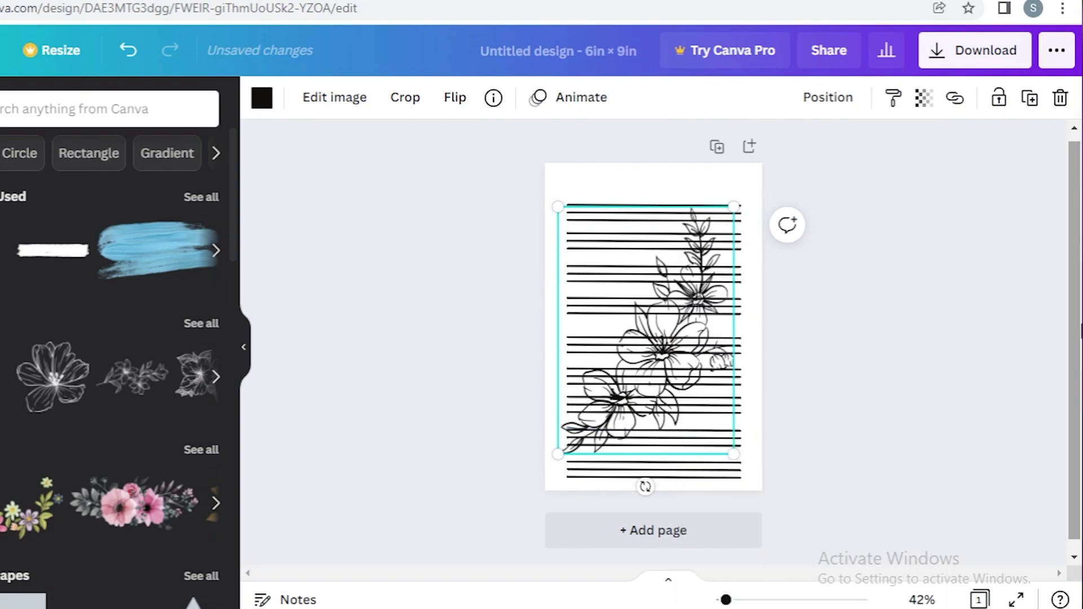
left_click(940, 330)
Try a light turquoise custom color on the flower branch
left_click(680, 326)
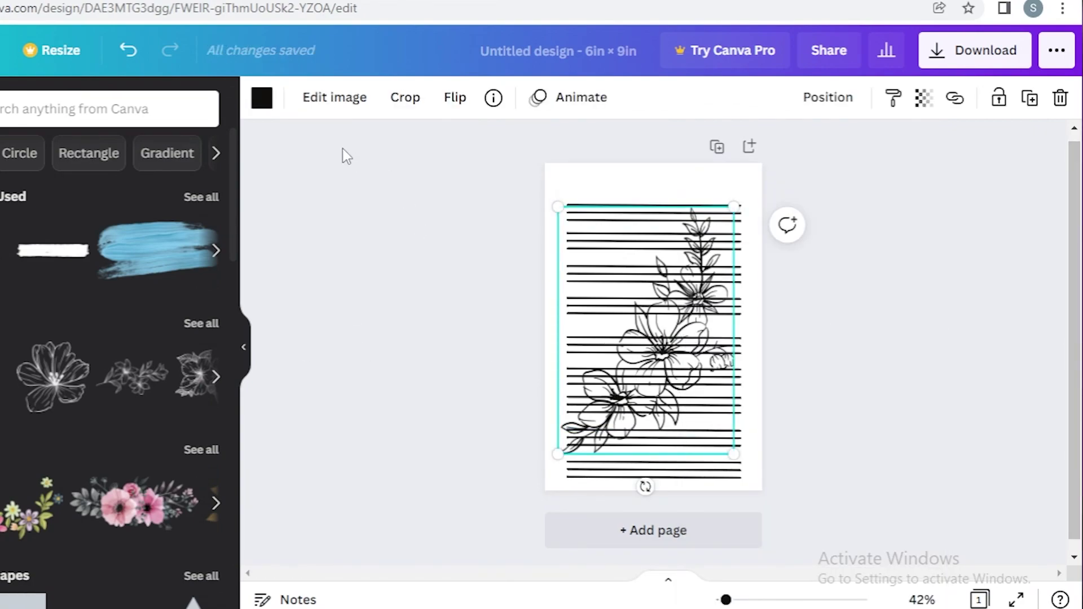
left_click(261, 98)
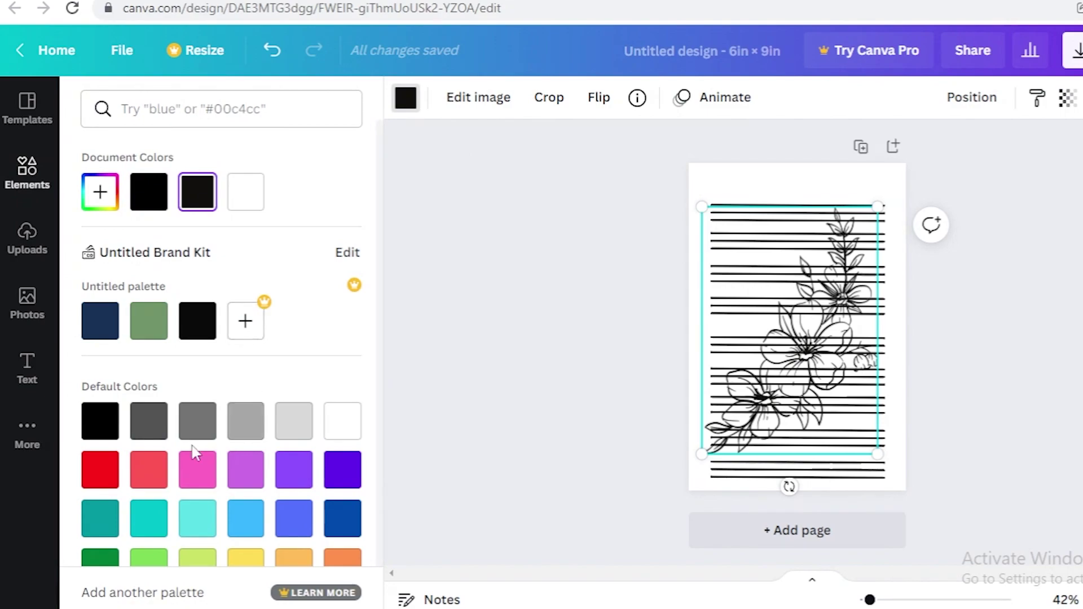
left_click(94, 206)
left_click(220, 346)
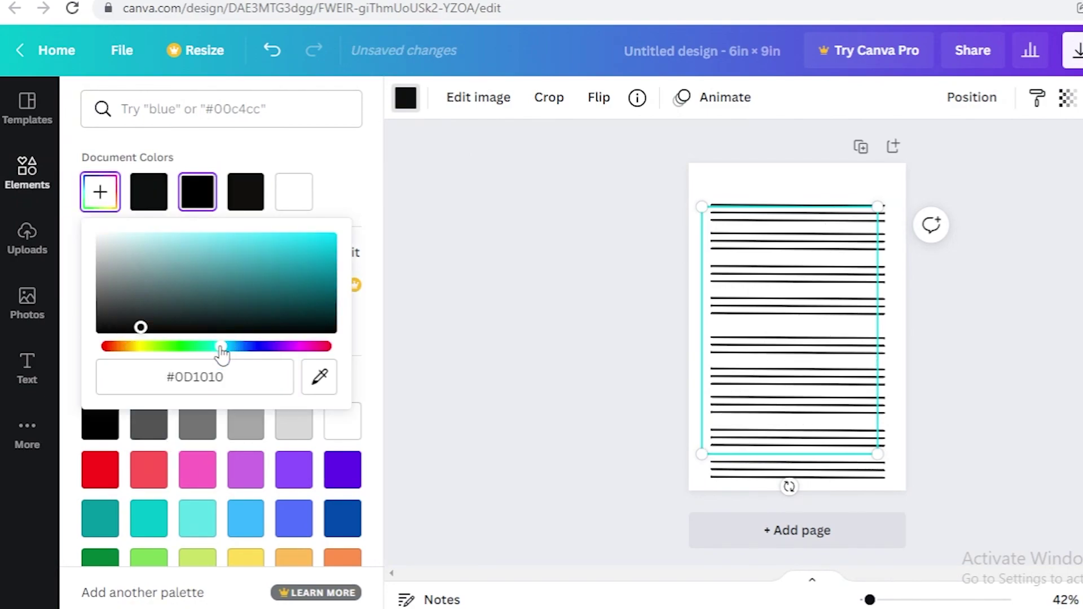
left_click_drag(133, 236, 173, 238)
Set the flower branch's transparency to 38 and recolor it medium grey from the default colors
left_click(925, 99)
left_click_drag(863, 152, 797, 155)
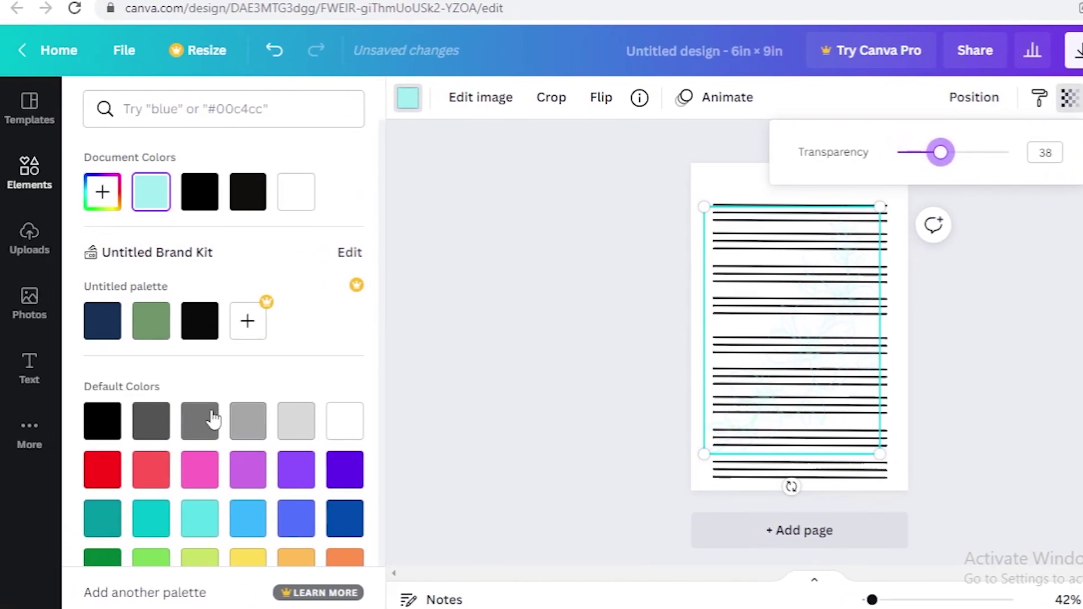
left_click(57, 420)
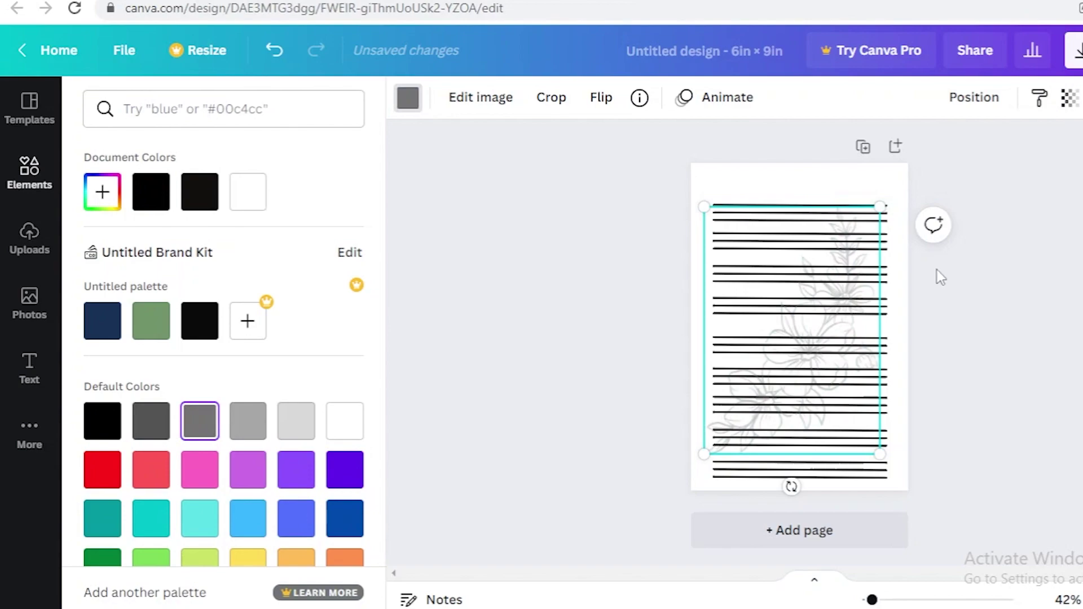
key("Escape")
key("Escape")
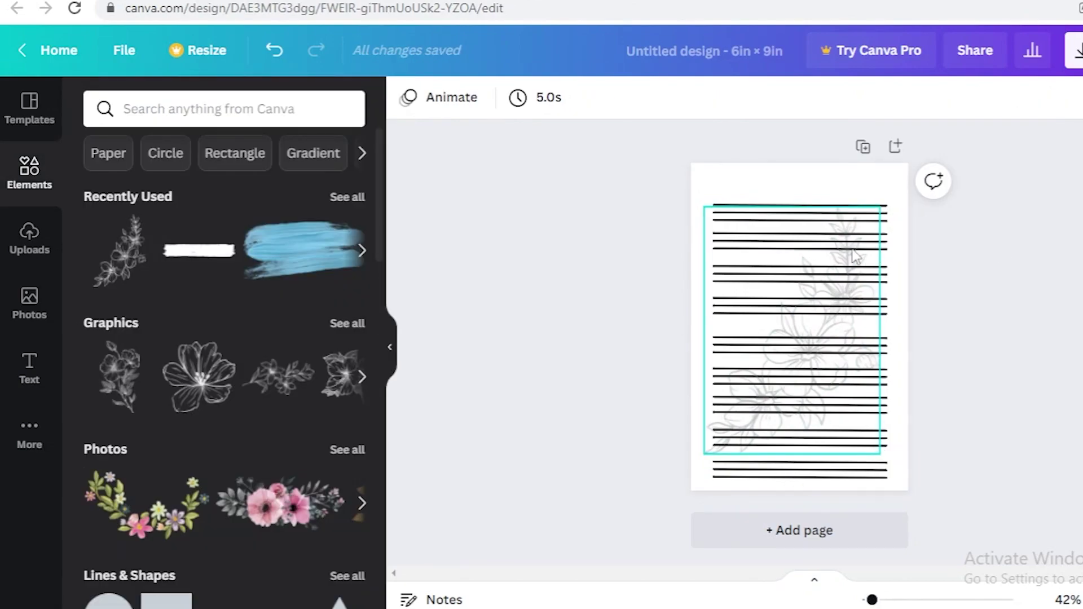
Select all the lines on the page and recolor them the same document grey as the flower branch
left_click_drag(745, 181, 755, 484)
left_click(408, 99)
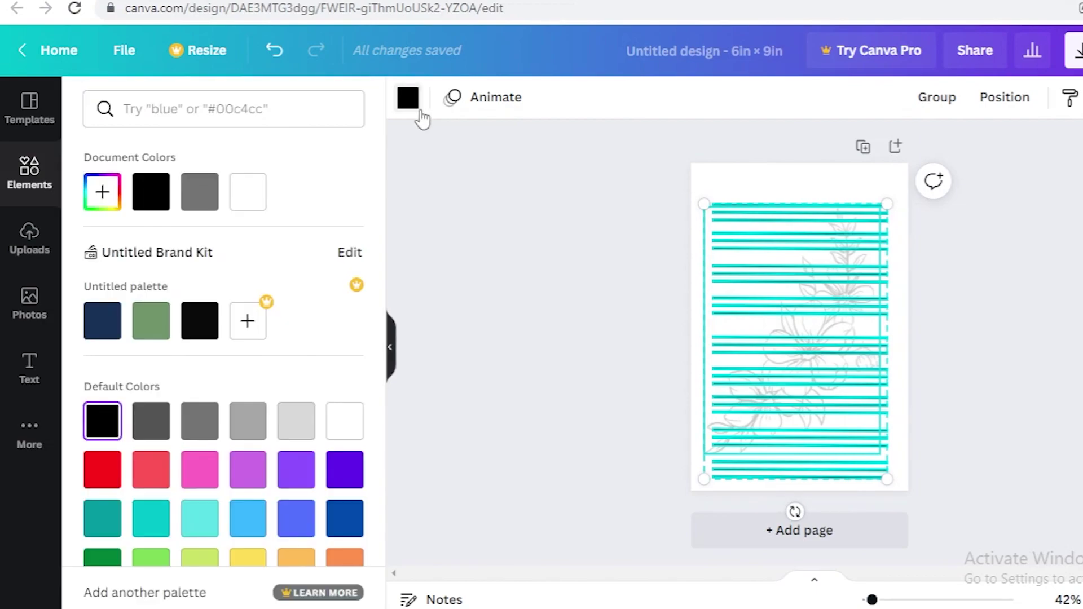
left_click(216, 205)
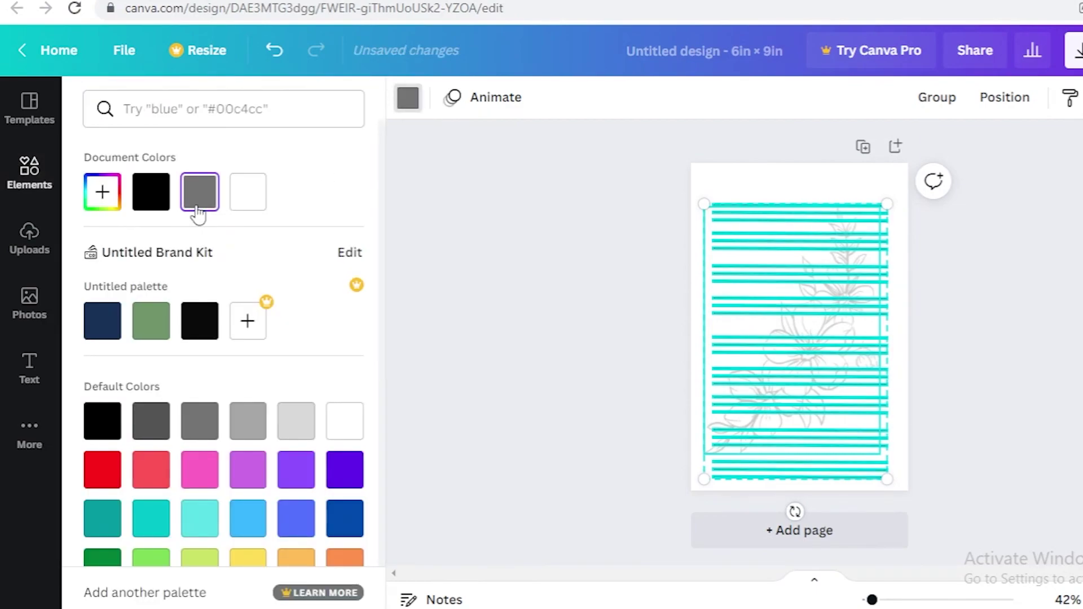
key("Escape")
left_click(530, 224)
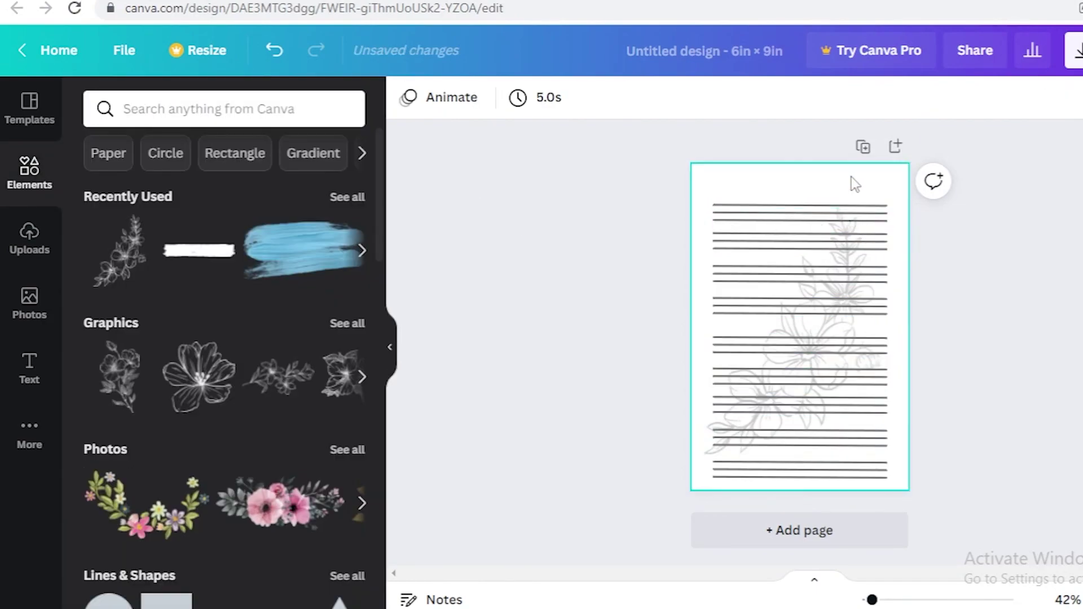
Duplicate the lined flower page repeatedly until the design has 10 pages
left_click(862, 146)
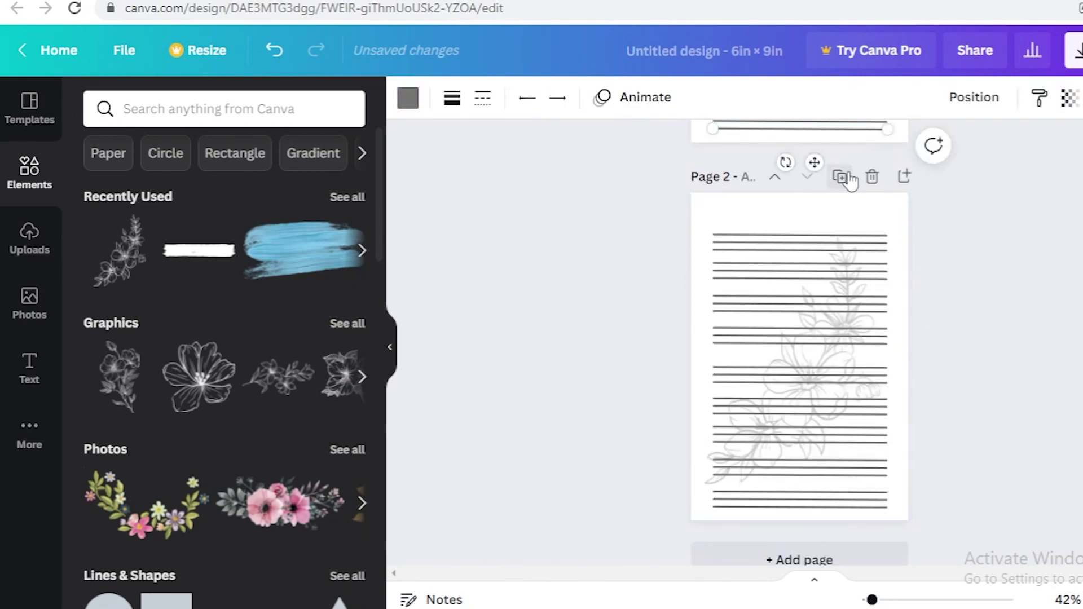
left_click(840, 176)
left_click(846, 209)
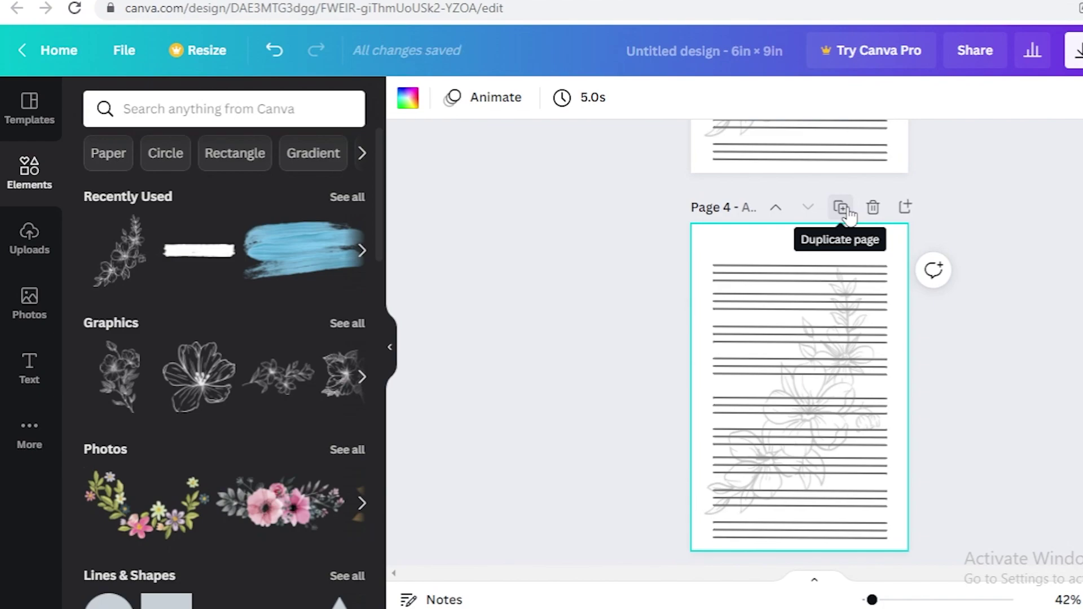
left_click(847, 210)
left_click(840, 210)
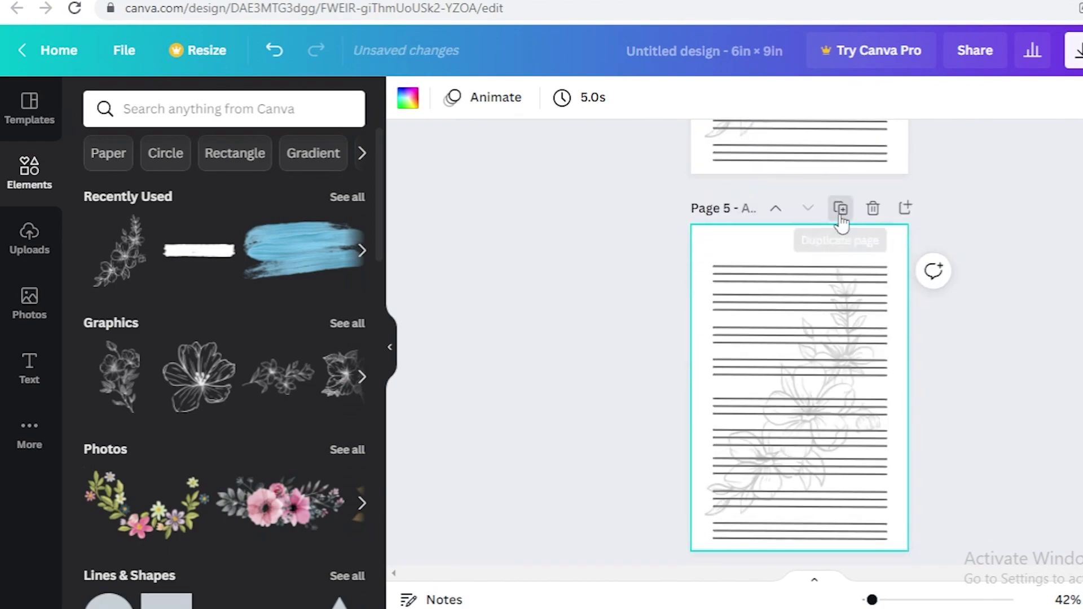
left_click(841, 210)
left_click(841, 210)
left_click(840, 211)
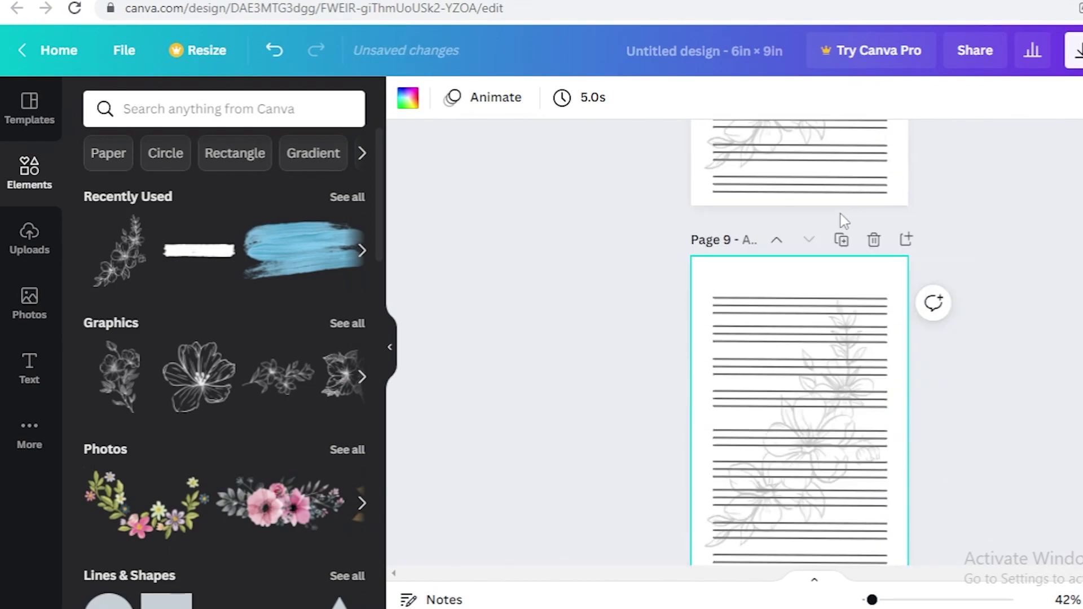
left_click(844, 240)
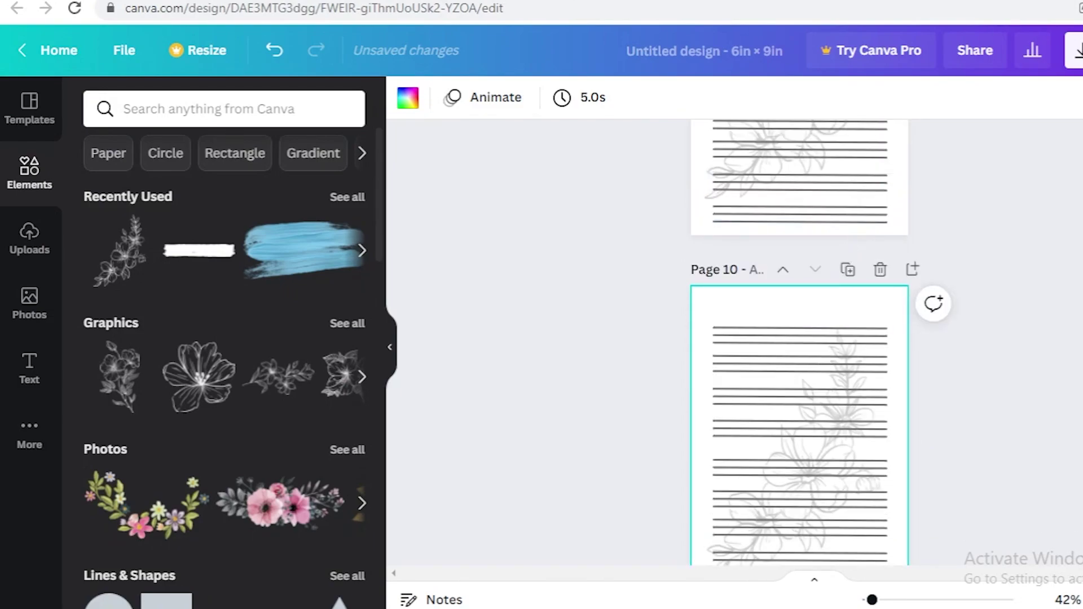
Delete the flower branch from page 10, keeping the lines
scroll(808, 300, "down", 2)
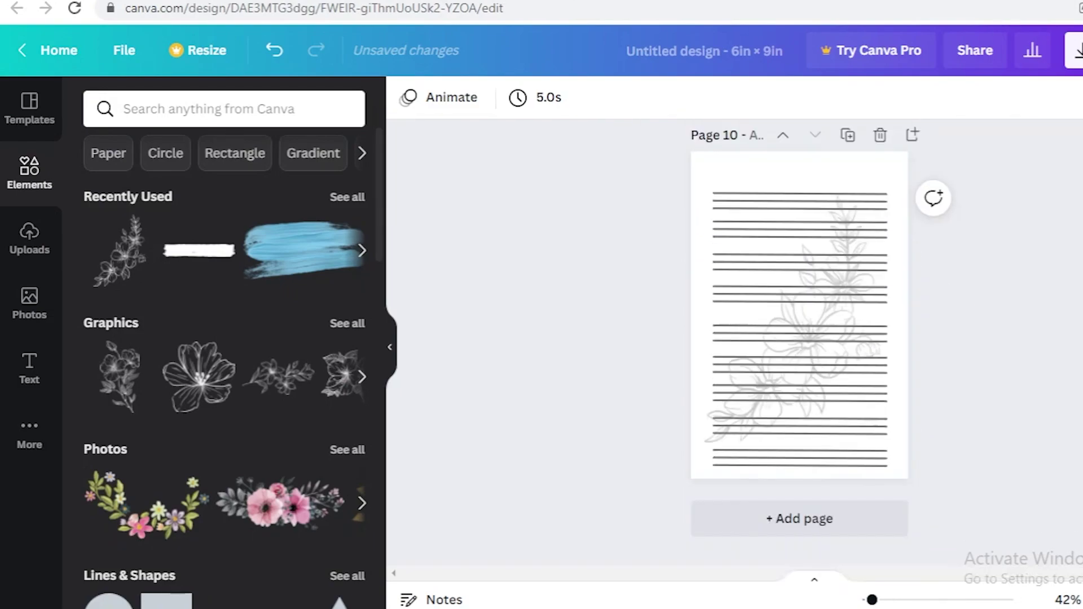
left_click(856, 249)
key("Delete")
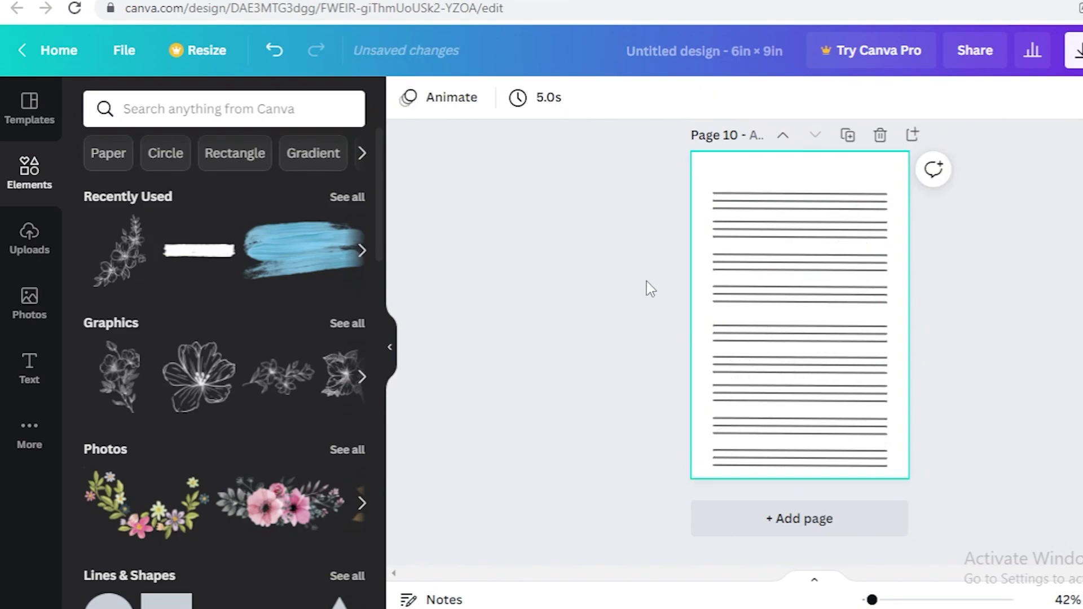
Add the single open flower graphic to page 10, place it in the page's upper-left corner, and send it backward one layer
left_click(206, 378)
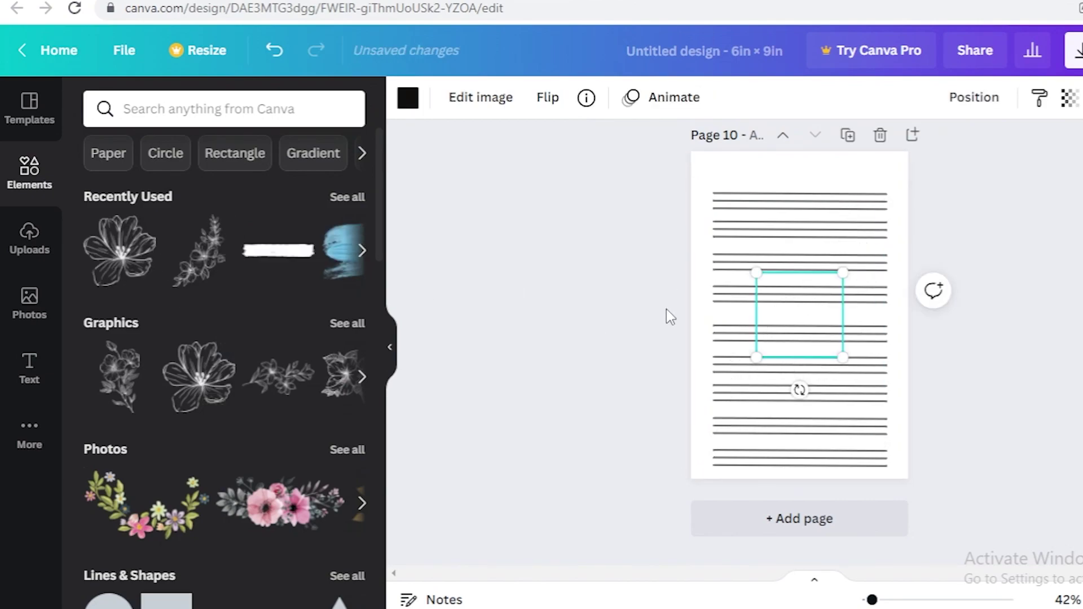
left_click_drag(810, 320, 747, 166)
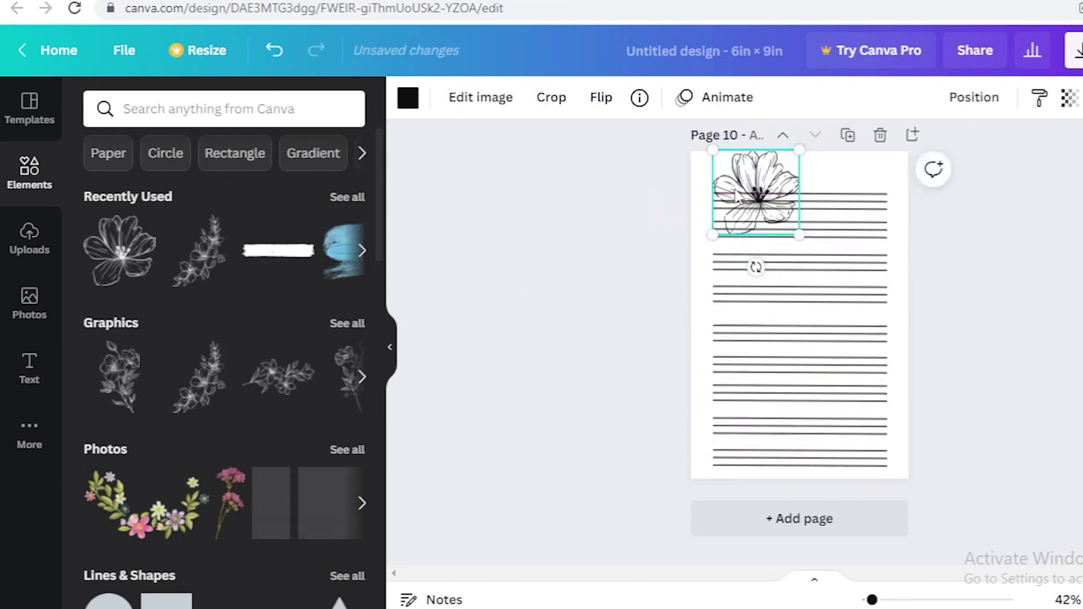
double_click(750, 169)
left_click(1041, 202)
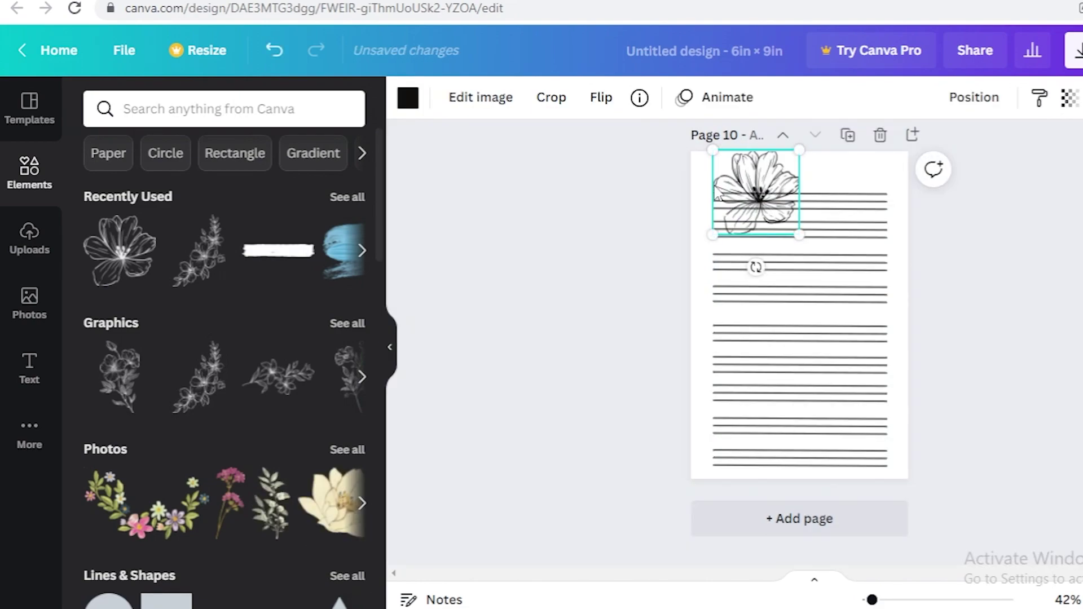
left_click_drag(720, 192, 698, 192)
right_click(736, 189)
left_click(812, 357)
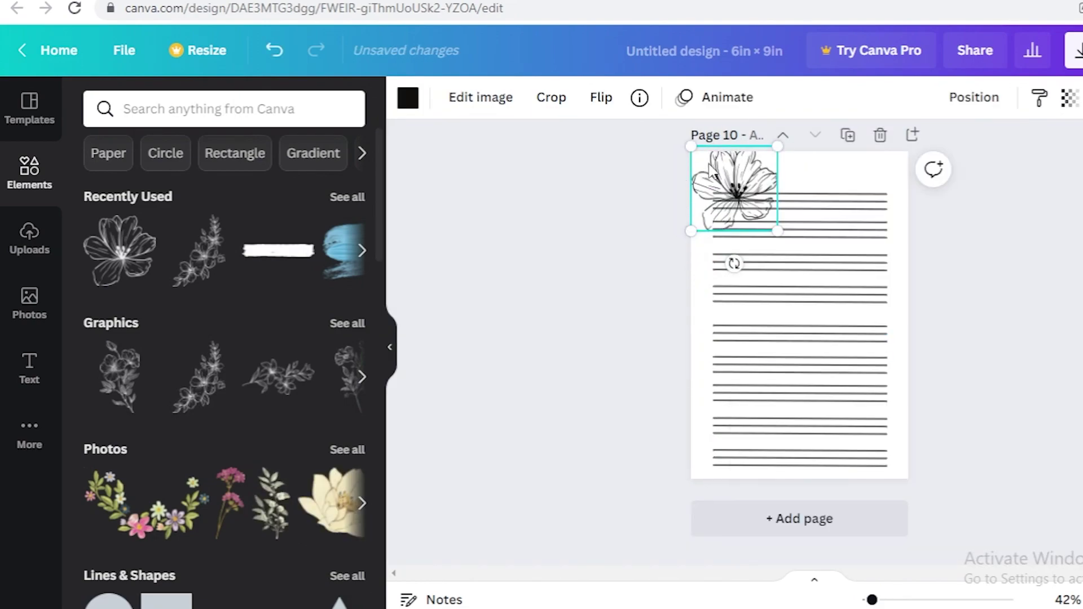
Recolor the corner flower on page 10 with the document grey and set its transparency to 36
right_click(734, 174)
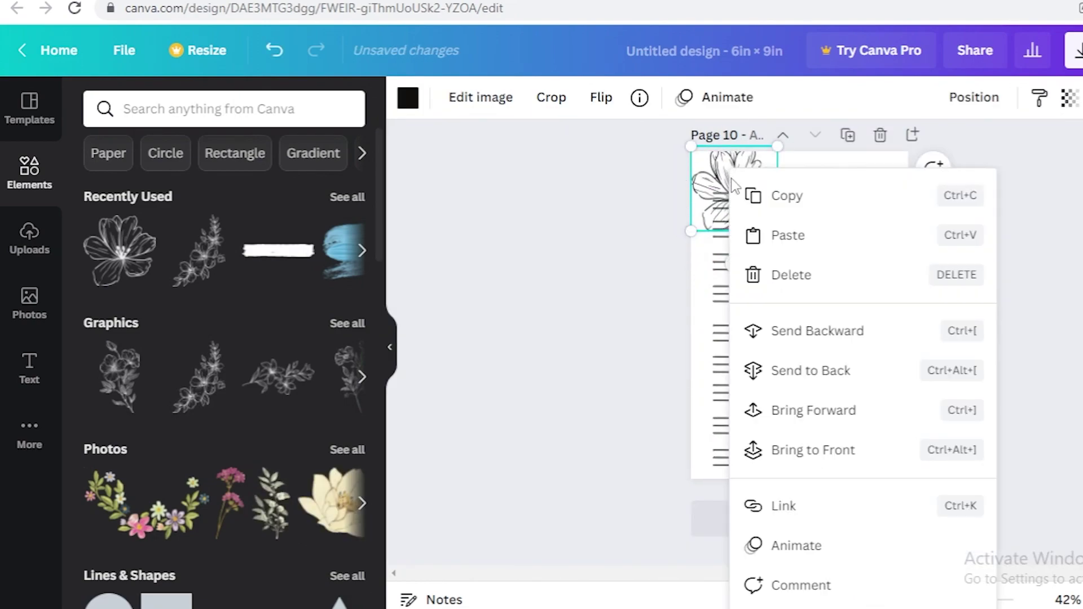
left_click(408, 97)
left_click(199, 192)
left_click(1068, 101)
left_click_drag(1007, 153, 935, 153)
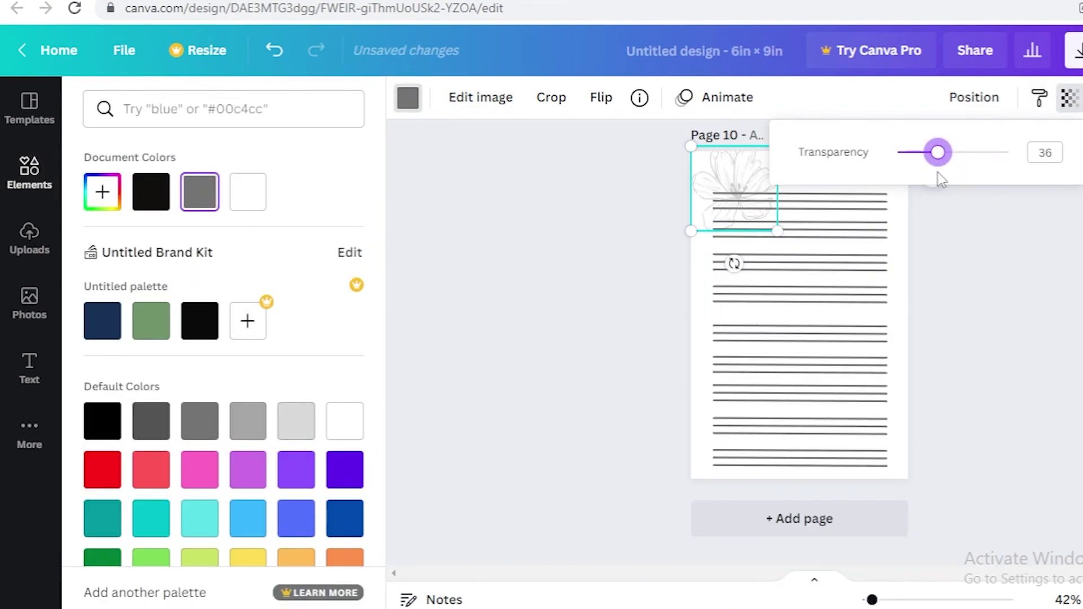